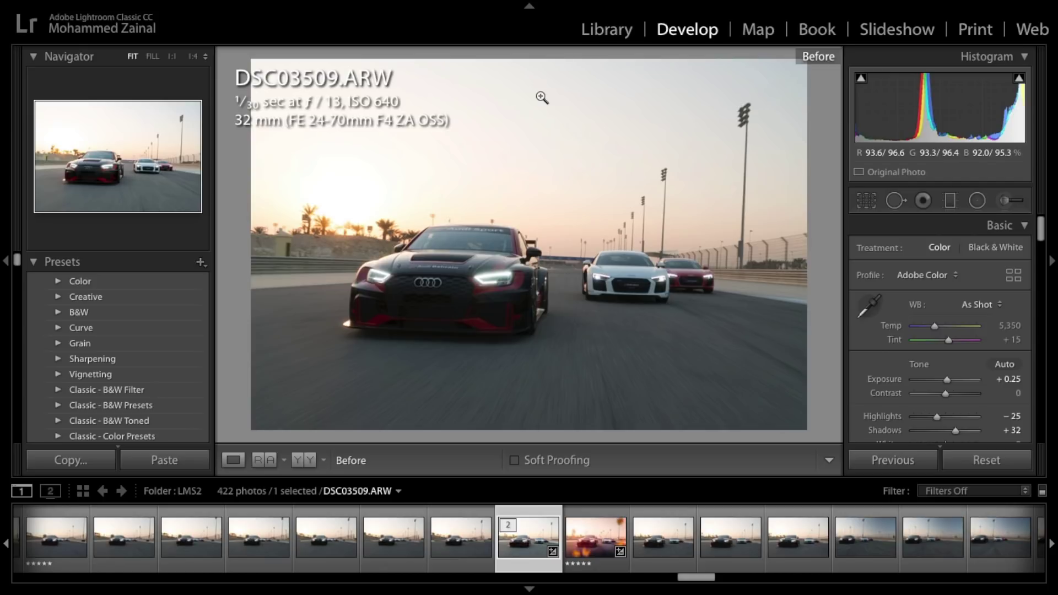
- Review the raw photo's basic tone settings and toggle the before/after comparison
{"action": "scroll", "coordinate": [868, 263], "scroll_direction": "down", "scroll_amount": 3}
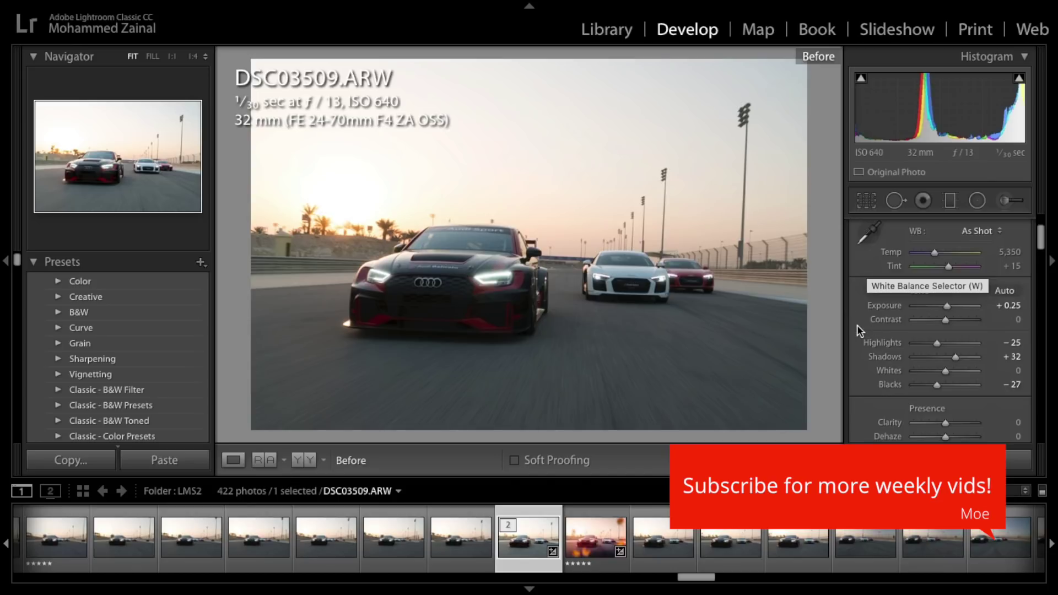
{"action": "key", "text": "backslash"}
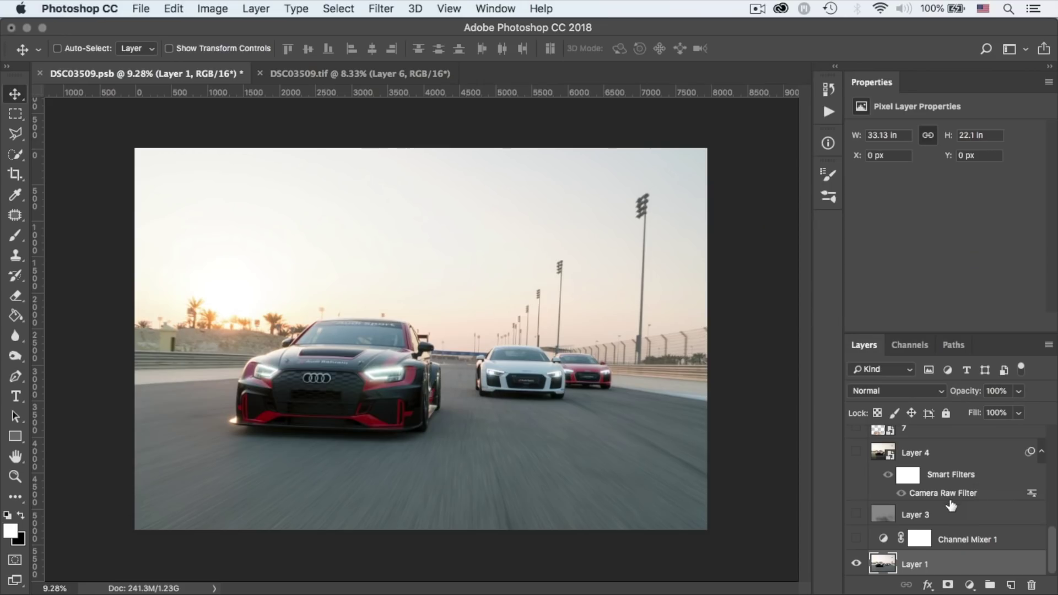
- Select the Channel Mixer 1 adjustment layer, make it visible and look through its black-and-white presets without changing them
{"action": "left_click", "coordinate": [948, 544]}
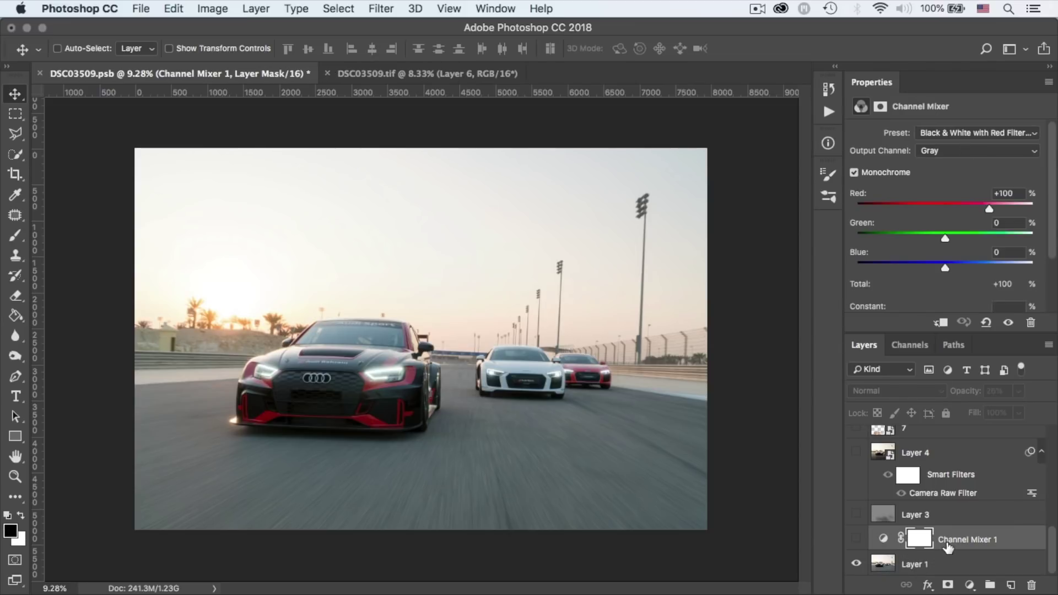
{"action": "left_click", "coordinate": [857, 540]}
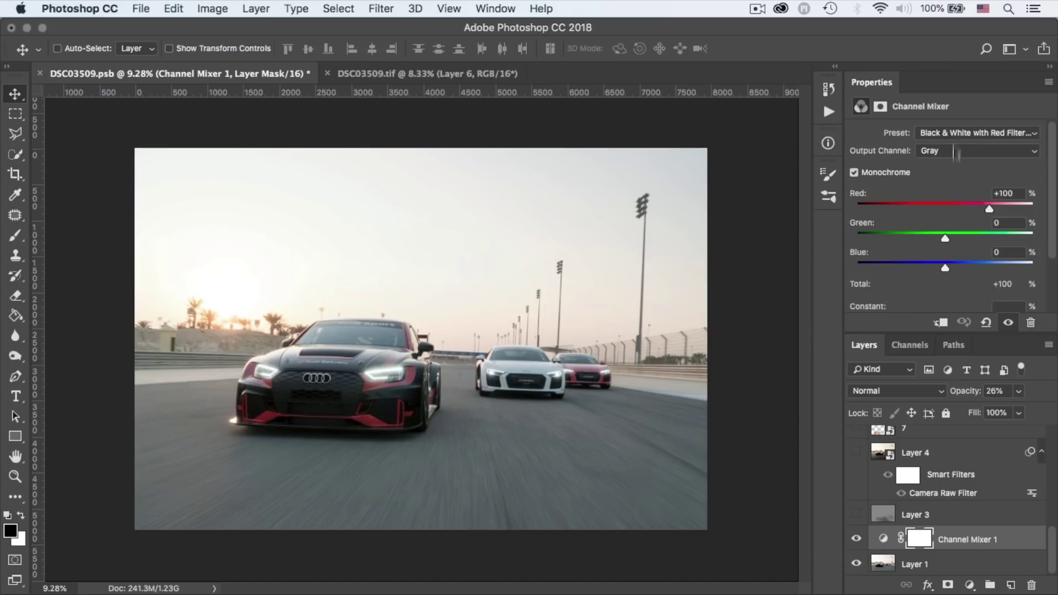
{"action": "left_click", "coordinate": [954, 135]}
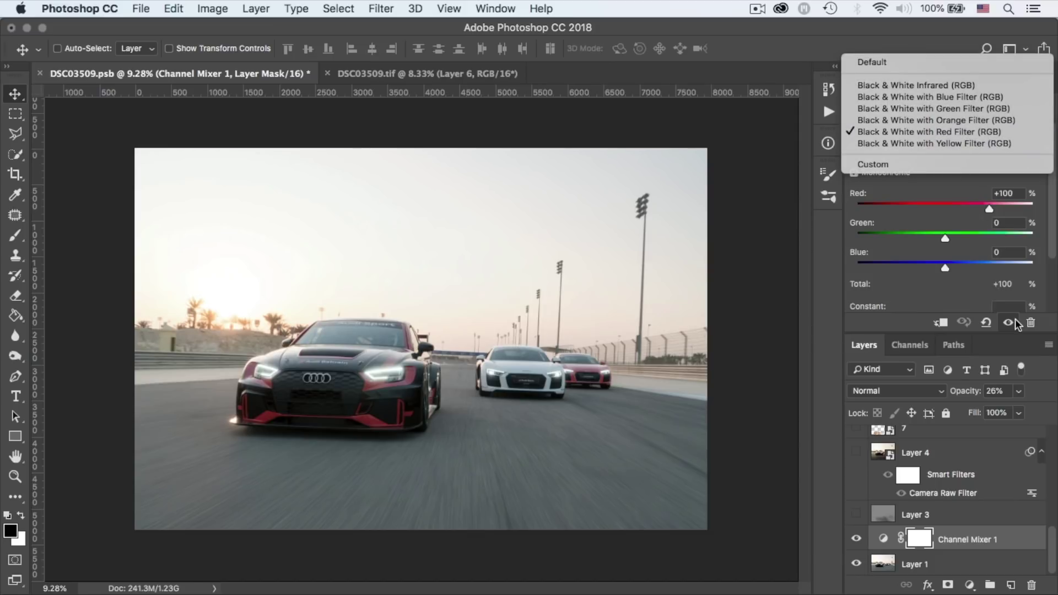
{"action": "left_click", "coordinate": [1031, 393]}
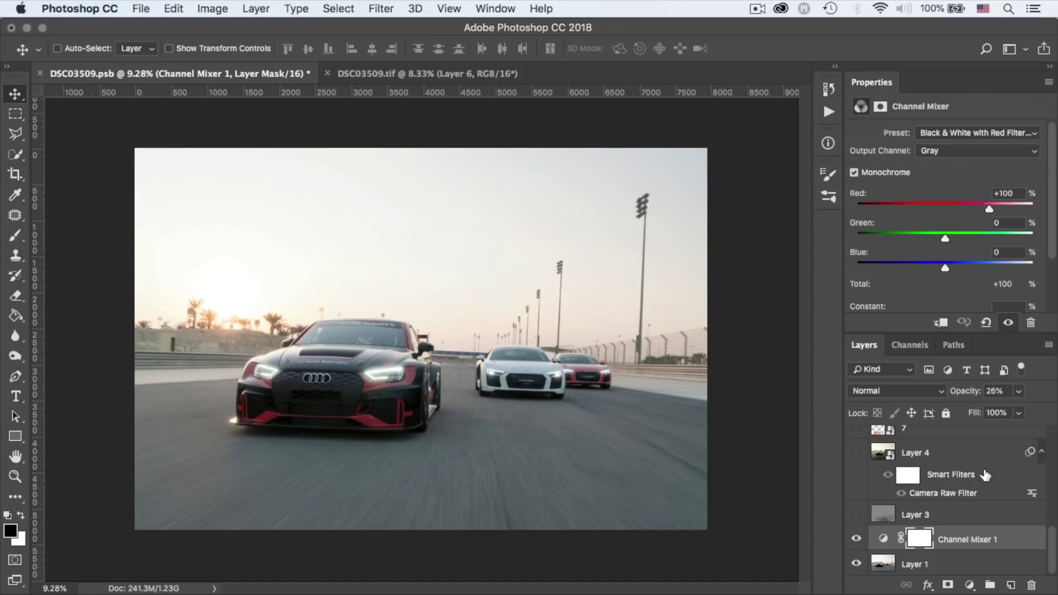
- Make Layer 3 and Layer 4 visible, toggling each one to compare its effect on the photo
{"action": "left_click", "coordinate": [857, 514]}
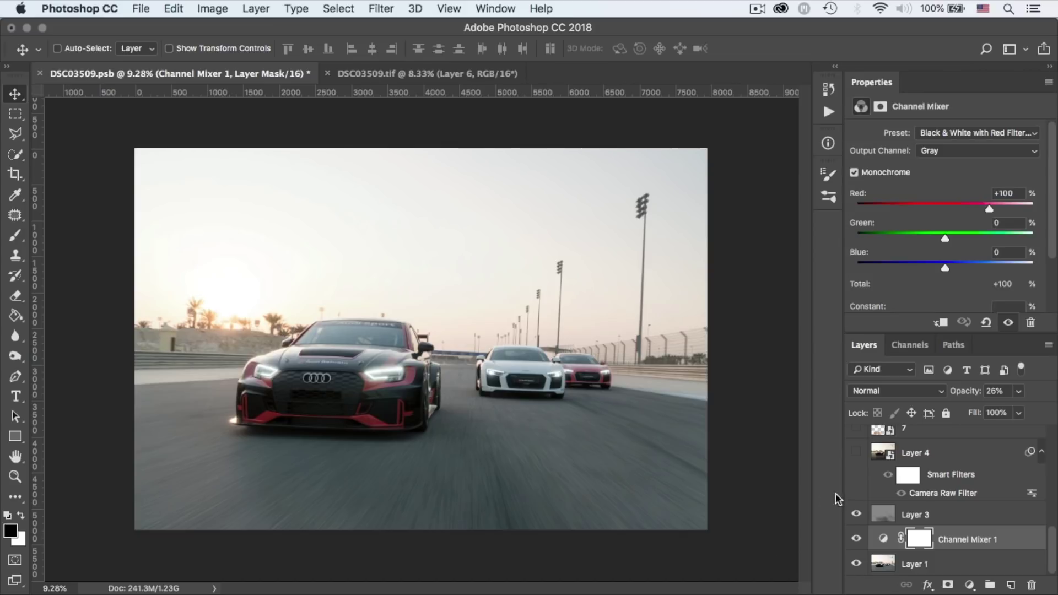
{"action": "left_click", "coordinate": [856, 515]}
{"action": "left_click", "coordinate": [856, 515]}
{"action": "left_click", "coordinate": [856, 457]}
{"action": "left_click", "coordinate": [856, 457]}
{"action": "left_click", "coordinate": [856, 455]}
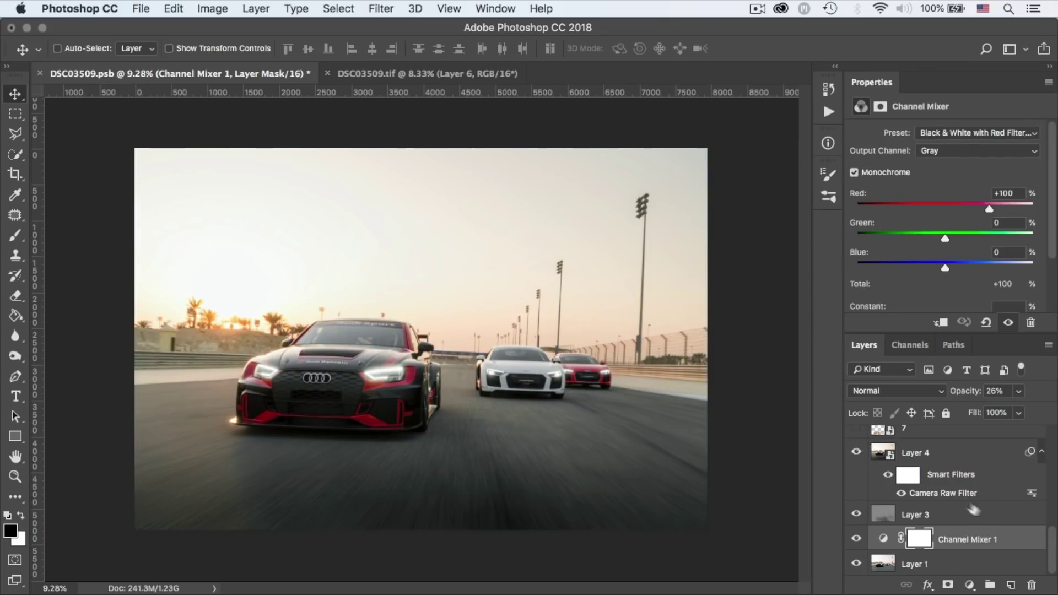
- Open the Camera Raw filter on Layer 4 and review its Basic settings and HSL saturation values
{"action": "double_click", "coordinate": [965, 494]}
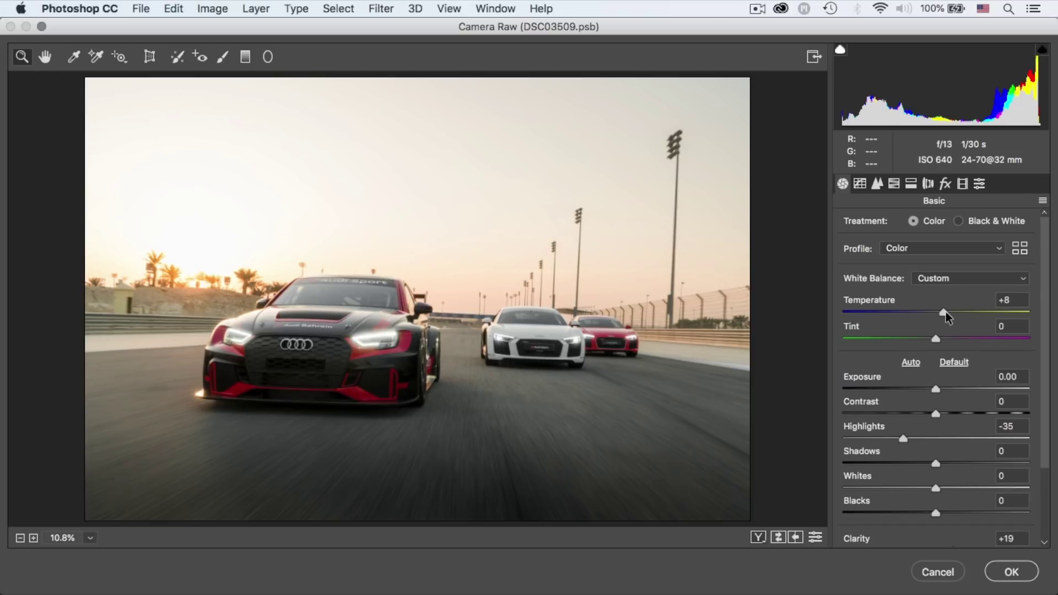
{"action": "scroll", "coordinate": [945, 312], "scroll_direction": "down", "scroll_amount": 1}
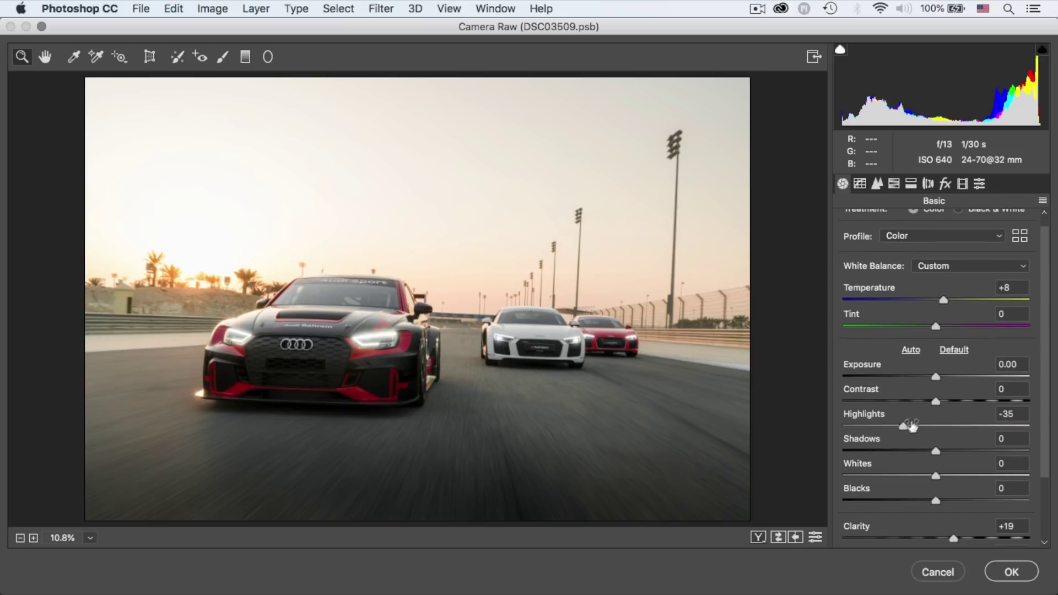
{"action": "scroll", "coordinate": [904, 425], "scroll_direction": "down", "scroll_amount": 5}
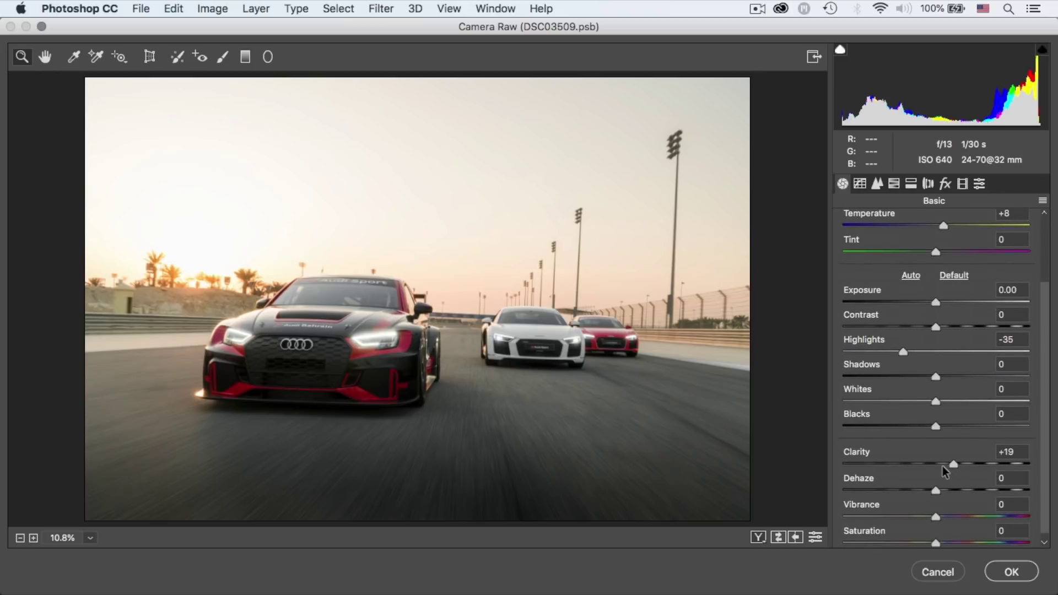
{"action": "scroll", "coordinate": [1013, 452], "scroll_direction": "down", "scroll_amount": 1}
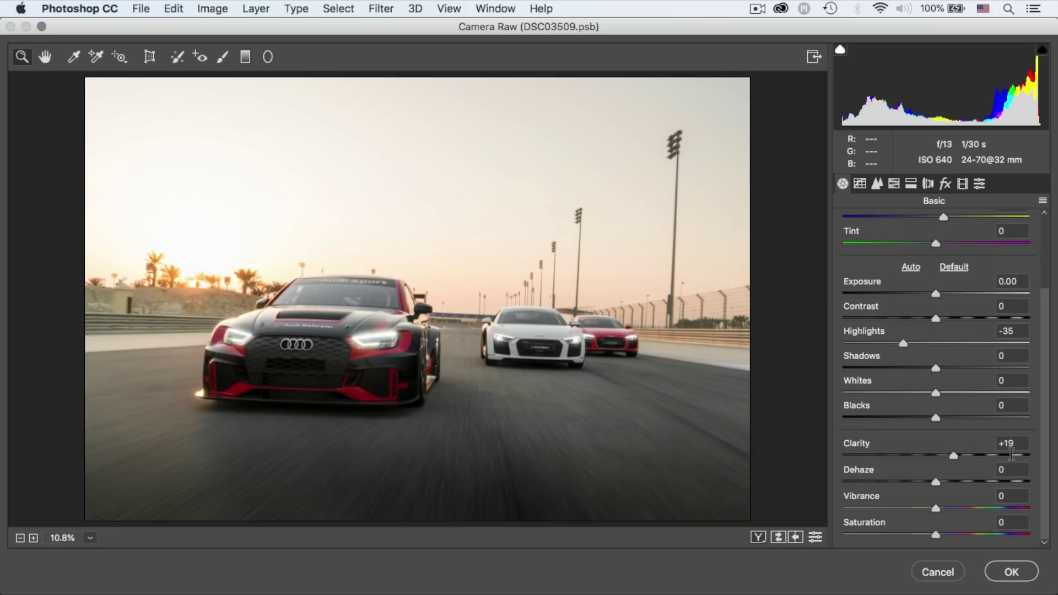
{"action": "left_click", "coordinate": [896, 185]}
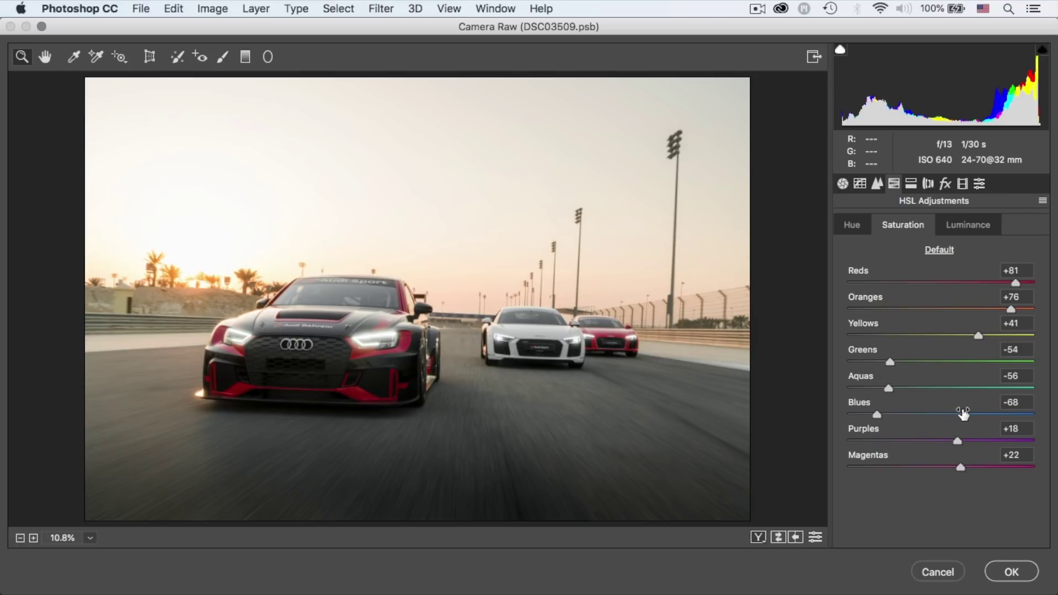
- Set the Reds hue to -31 in the HSL adjustments, activate the Graduated Filter and leave Camera Raw
{"action": "left_click", "coordinate": [853, 224]}
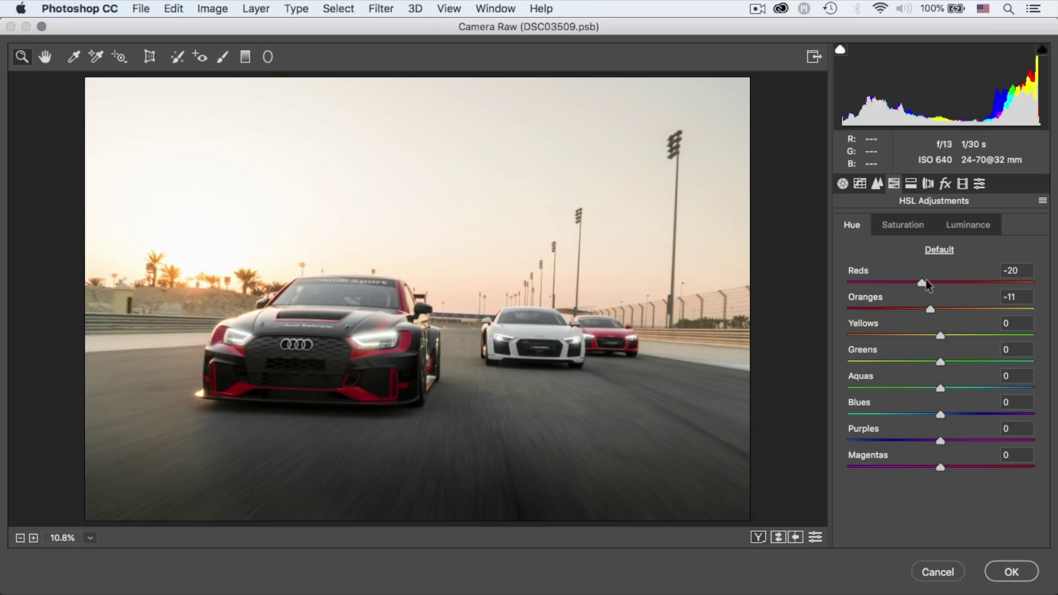
{"action": "mouse_move", "coordinate": [921, 280]}
{"action": "left_mouse_down"}
{"action": "mouse_move", "coordinate": [987, 283]}
{"action": "mouse_move", "coordinate": [894, 292]}
{"action": "mouse_move", "coordinate": [891, 282]}
{"action": "mouse_move", "coordinate": [977, 282]}
{"action": "mouse_move", "coordinate": [908, 286]}
{"action": "left_mouse_up"}
{"action": "key", "text": "t"}
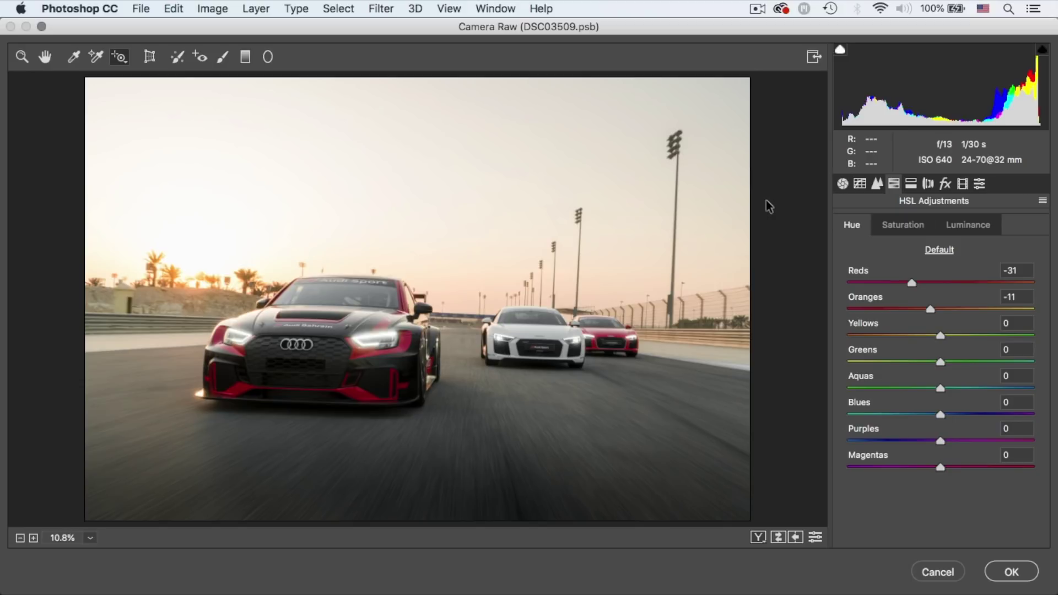
{"action": "left_click", "coordinate": [246, 59]}
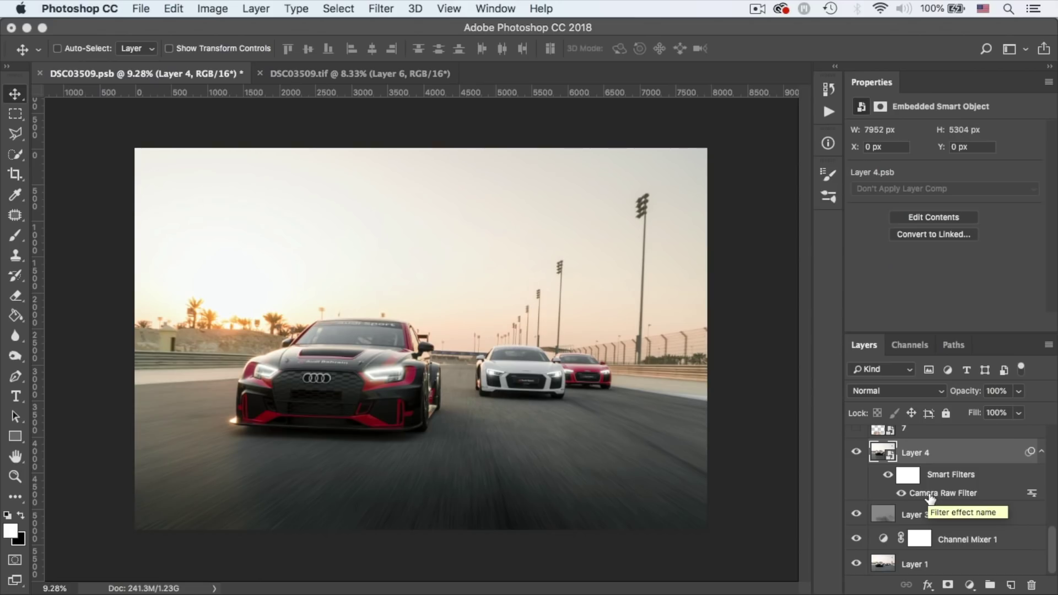
- Make the leaf layers 7 and 8 above Layer 4 visible
{"action": "scroll", "coordinate": [930, 498], "scroll_direction": "up", "scroll_amount": 2}
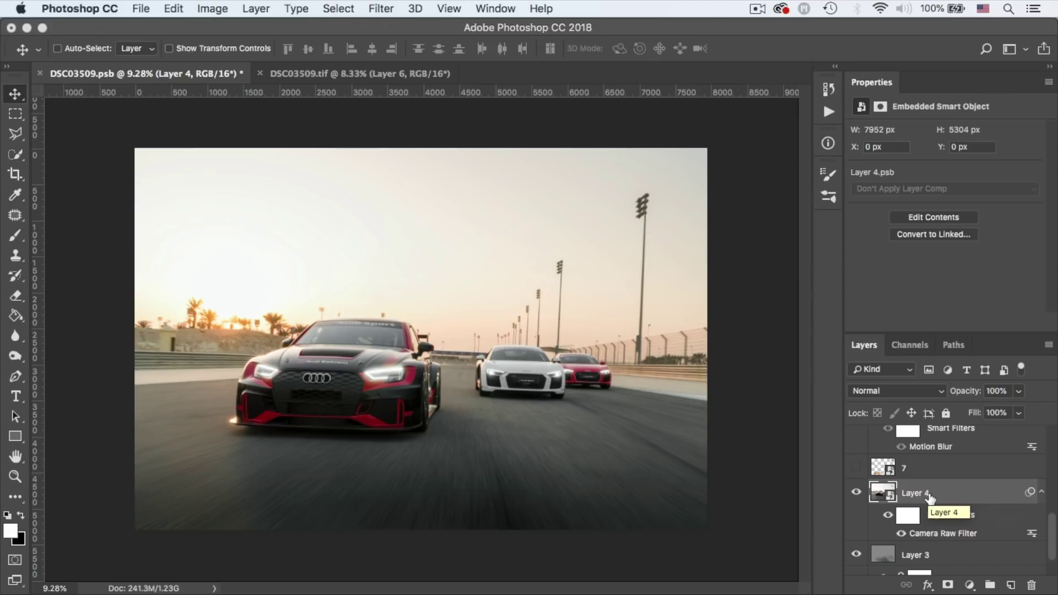
{"action": "left_click", "coordinate": [857, 469]}
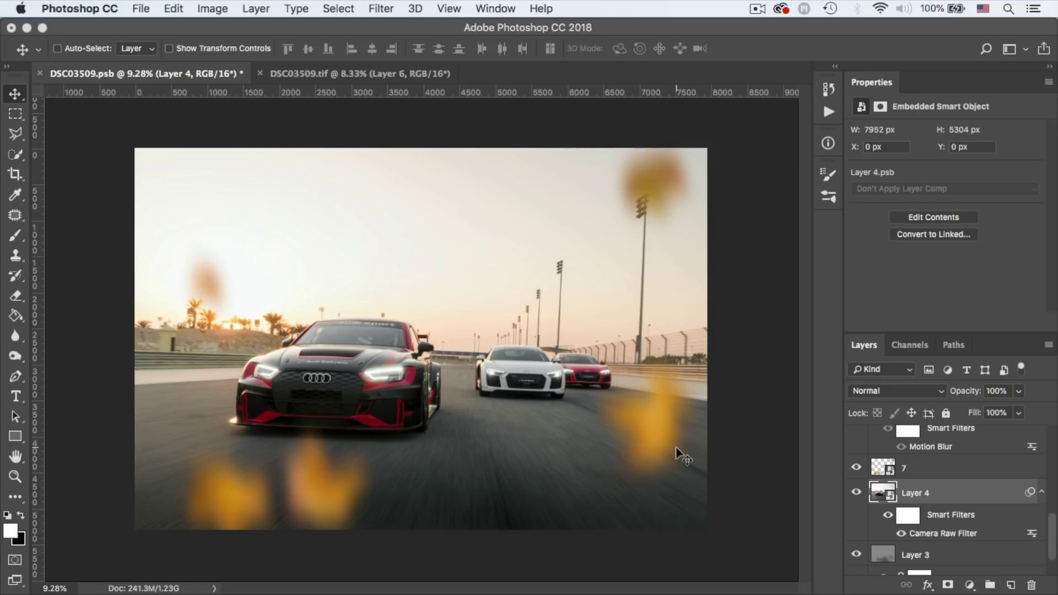
{"action": "left_click", "coordinate": [913, 468]}
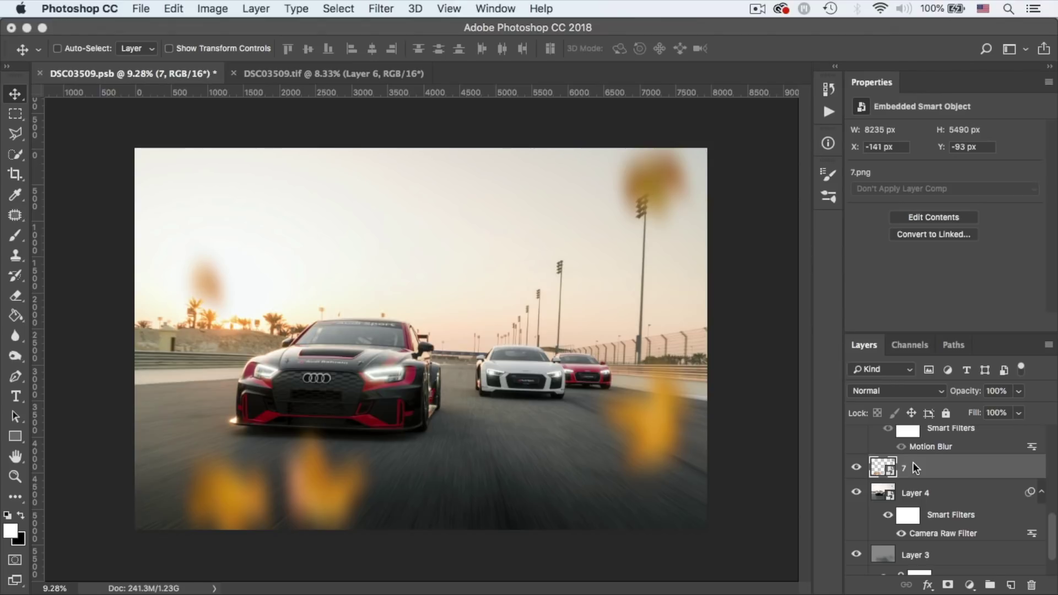
{"action": "scroll", "coordinate": [886, 512], "scroll_direction": "up", "scroll_amount": 4}
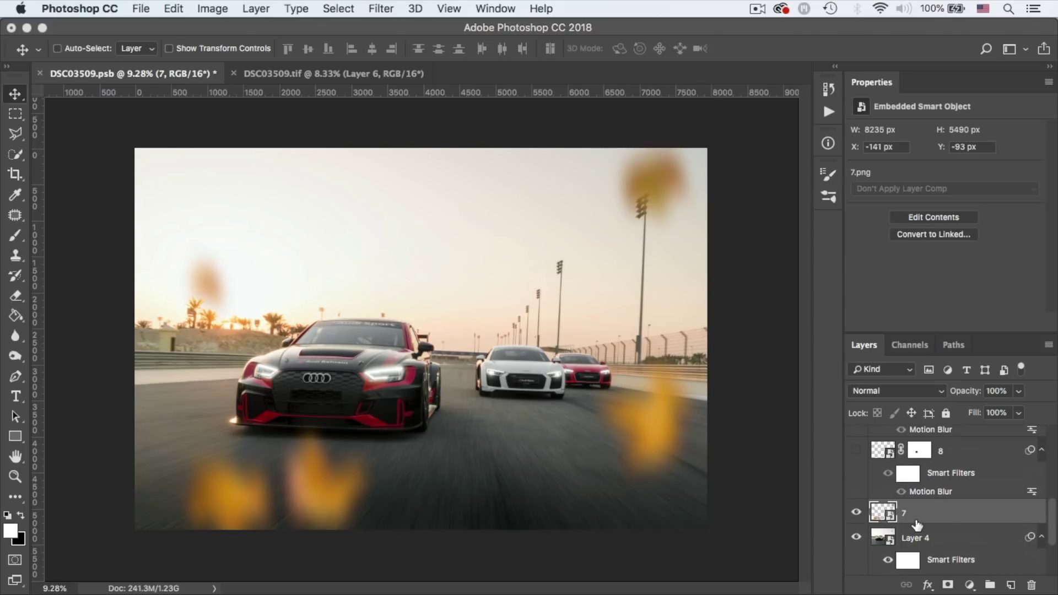
{"action": "left_click", "coordinate": [858, 494]}
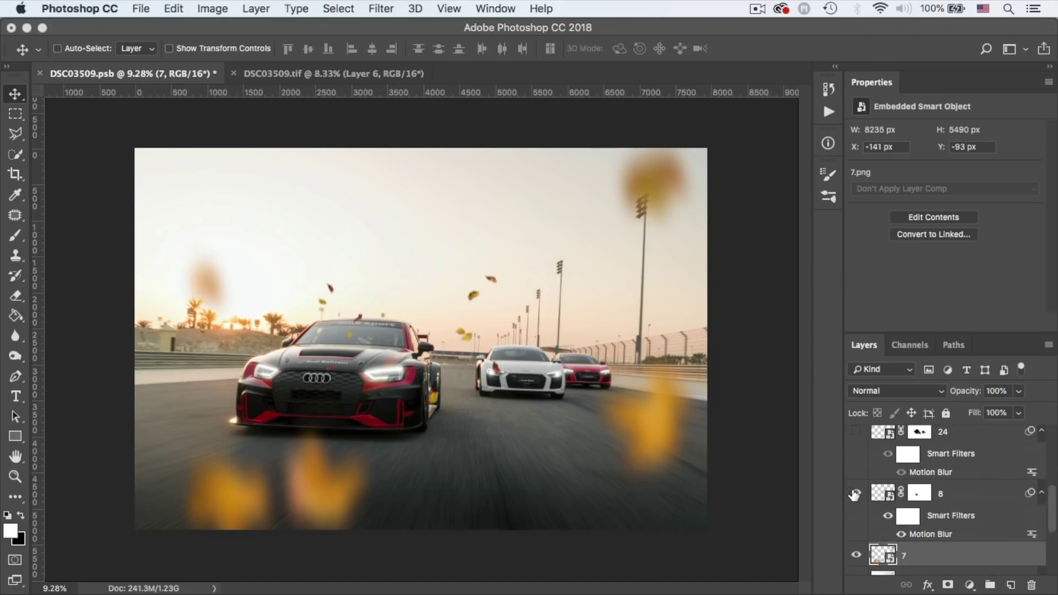
- Toggle layer 8's mask off and on repeatedly to compare which leaves it hides
{"action": "left_click", "coordinate": [926, 499], "text": "shift"}
{"action": "left_click", "coordinate": [925, 499], "text": "shift"}
{"action": "left_click", "coordinate": [926, 499], "text": "shift"}
{"action": "left_click", "coordinate": [926, 500], "text": "shift"}
{"action": "left_click", "coordinate": [925, 499], "text": "shift"}
{"action": "left_click", "coordinate": [926, 500], "text": "shift"}
{"action": "left_click", "coordinate": [926, 499], "text": "shift"}
{"action": "left_click", "coordinate": [926, 500], "text": "shift"}
{"action": "left_click", "coordinate": [926, 500], "text": "shift"}
{"action": "left_click", "coordinate": [926, 499], "text": "shift"}
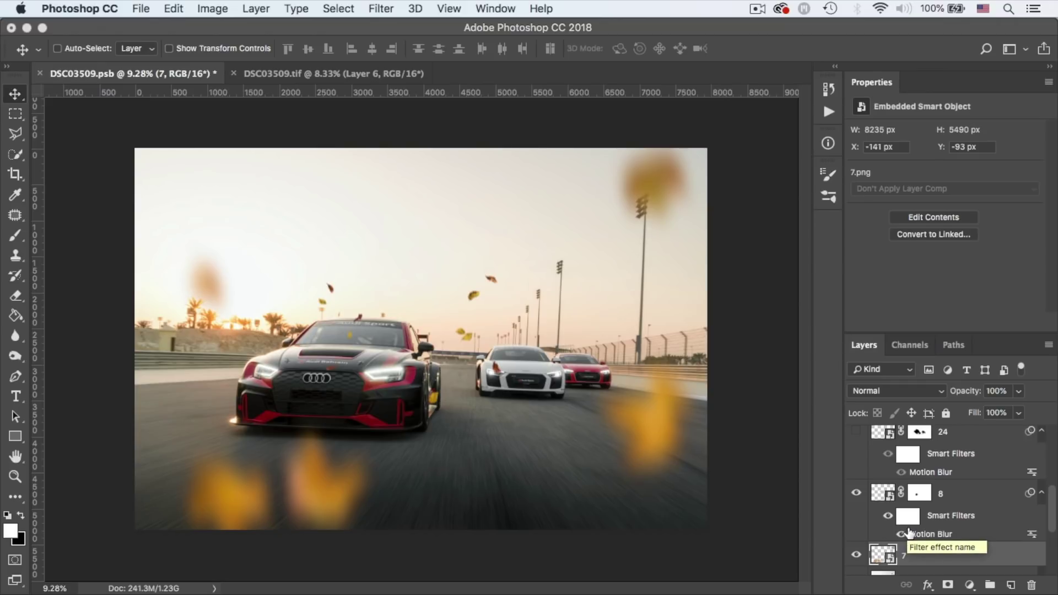
- Make leaf layer 24 visible and select it
{"action": "scroll", "coordinate": [920, 530], "scroll_direction": "up", "scroll_amount": 2}
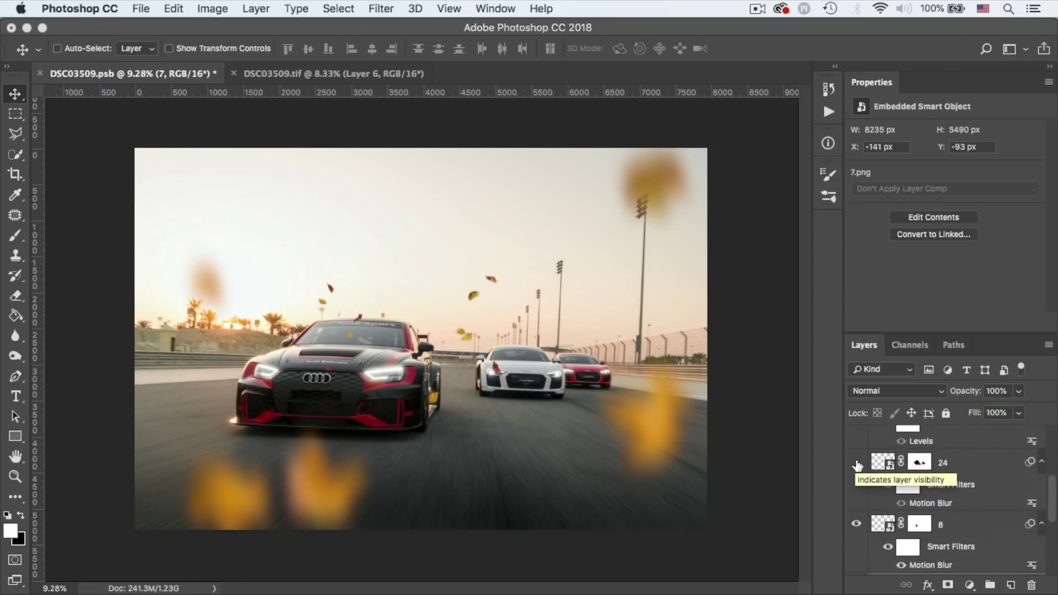
{"action": "left_click", "coordinate": [857, 464]}
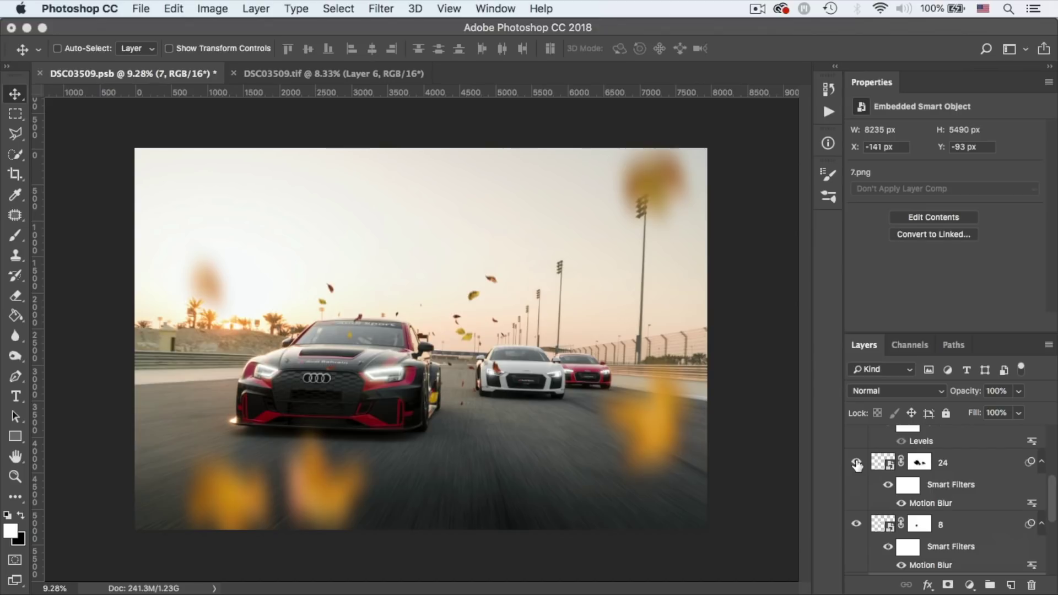
{"action": "left_click", "coordinate": [930, 507]}
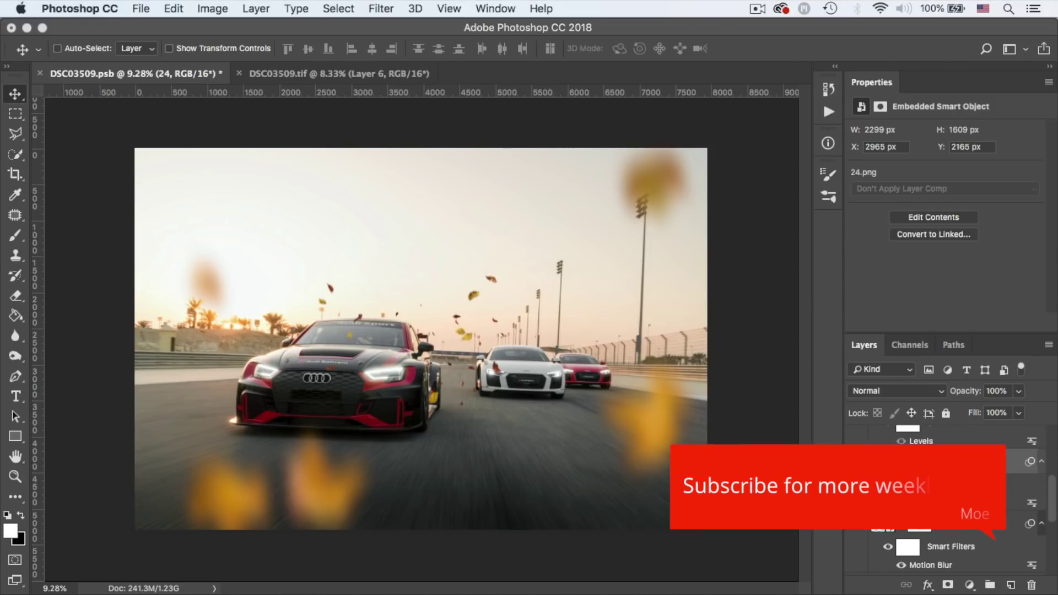
- Start a Radial Blur on layer 24, move its dialog off the cars and set the quality to Best
{"action": "left_click", "coordinate": [380, 8]}
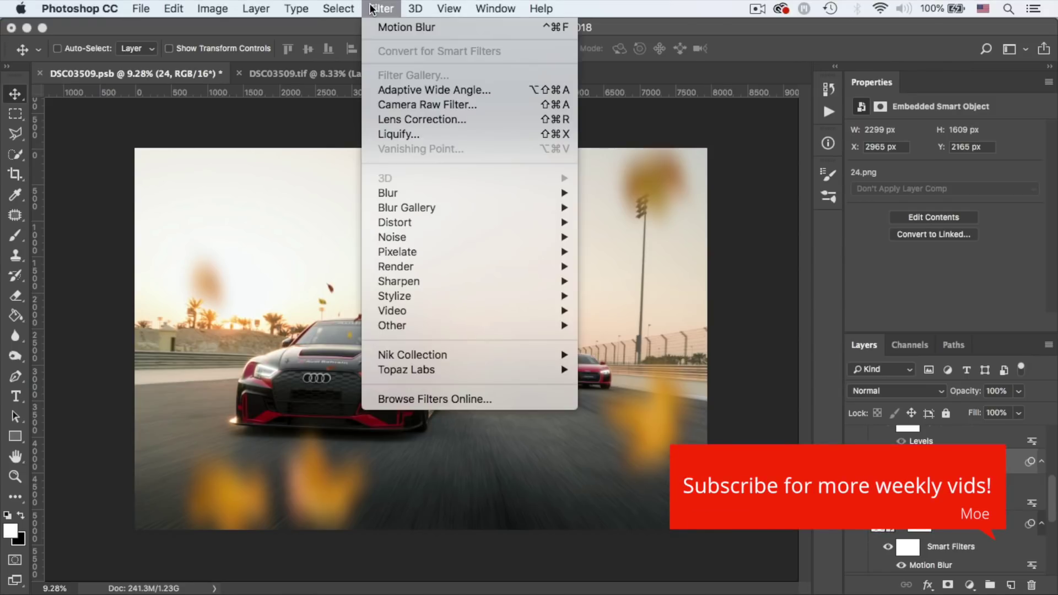
{"action": "mouse_move", "coordinate": [442, 190]}
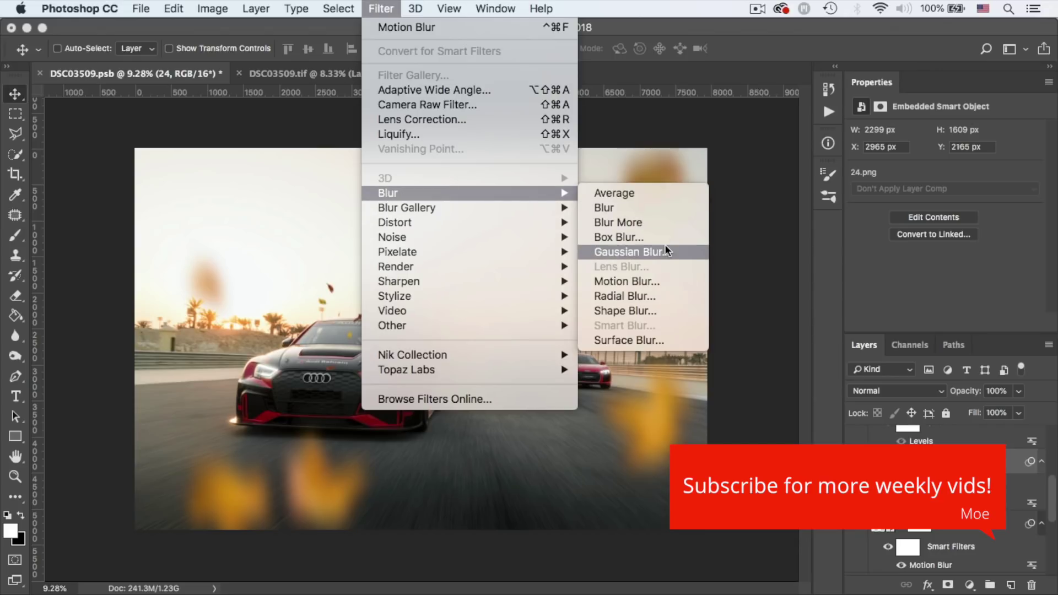
{"action": "left_click", "coordinate": [660, 296]}
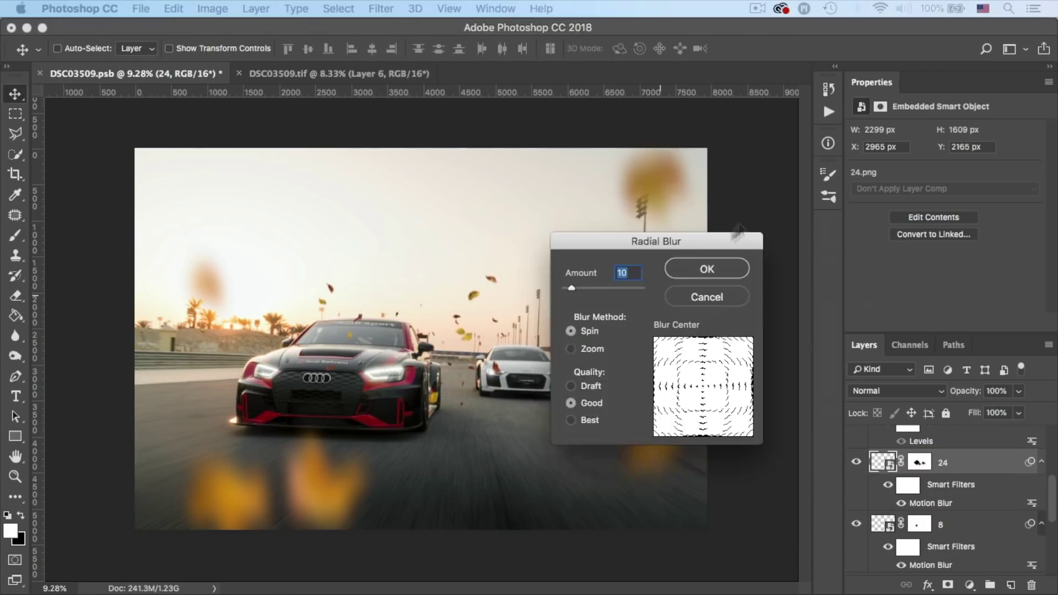
{"action": "left_click_drag", "start_coordinate": [769, 140], "coordinate": [796, 107]}
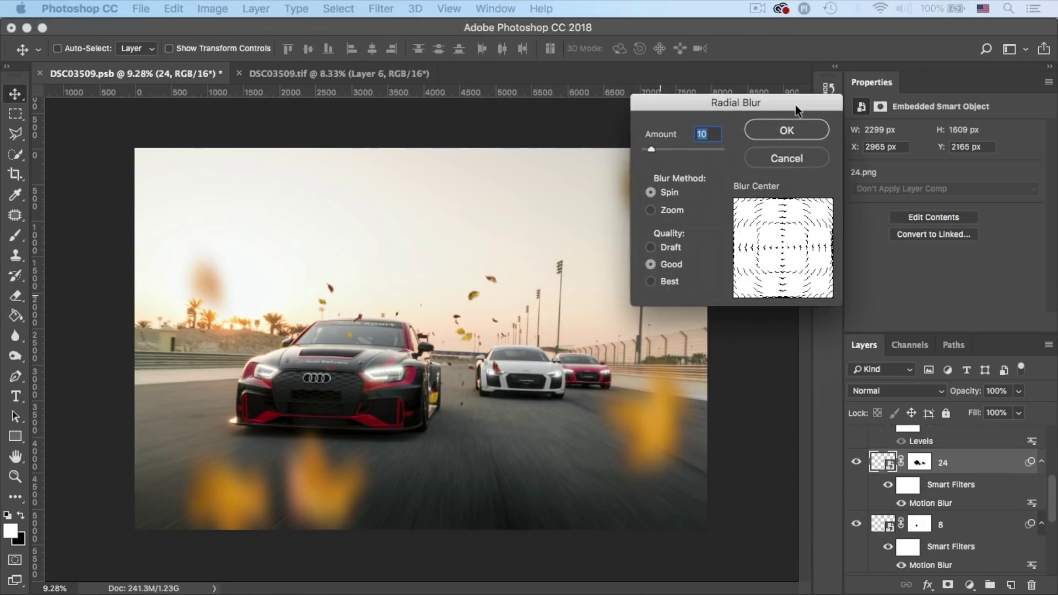
{"action": "left_click", "coordinate": [671, 281]}
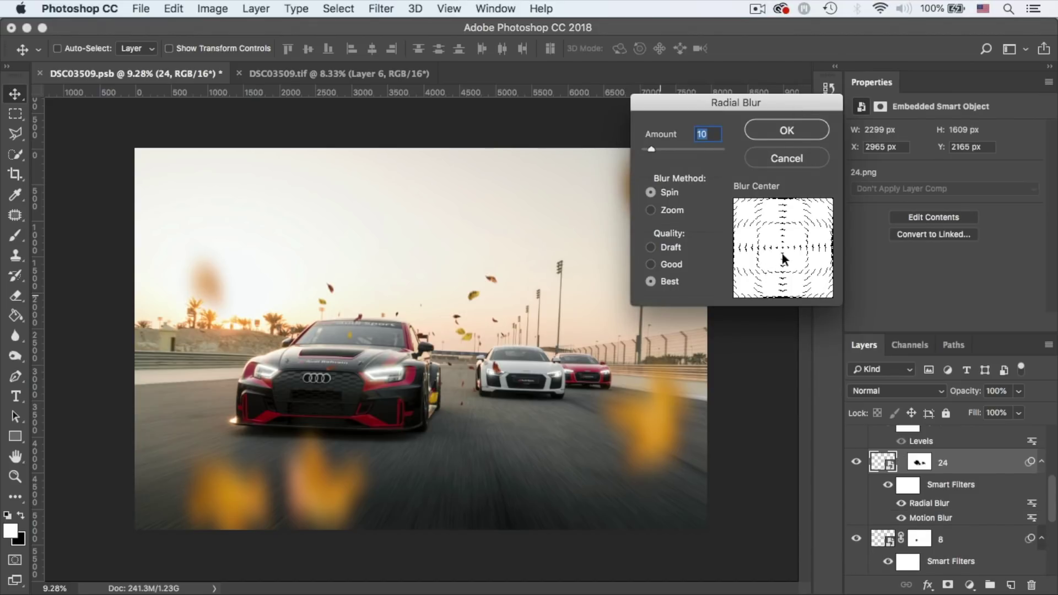
- Set the Radial Blur method to Zoom, raise the amount slightly, shift the blur center down and to the right, and apply it
{"action": "mouse_move", "coordinate": [779, 250]}
{"action": "left_mouse_down"}
{"action": "mouse_move", "coordinate": [789, 269]}
{"action": "mouse_move", "coordinate": [792, 260]}
{"action": "left_mouse_up"}
{"action": "left_click", "coordinate": [665, 208]}
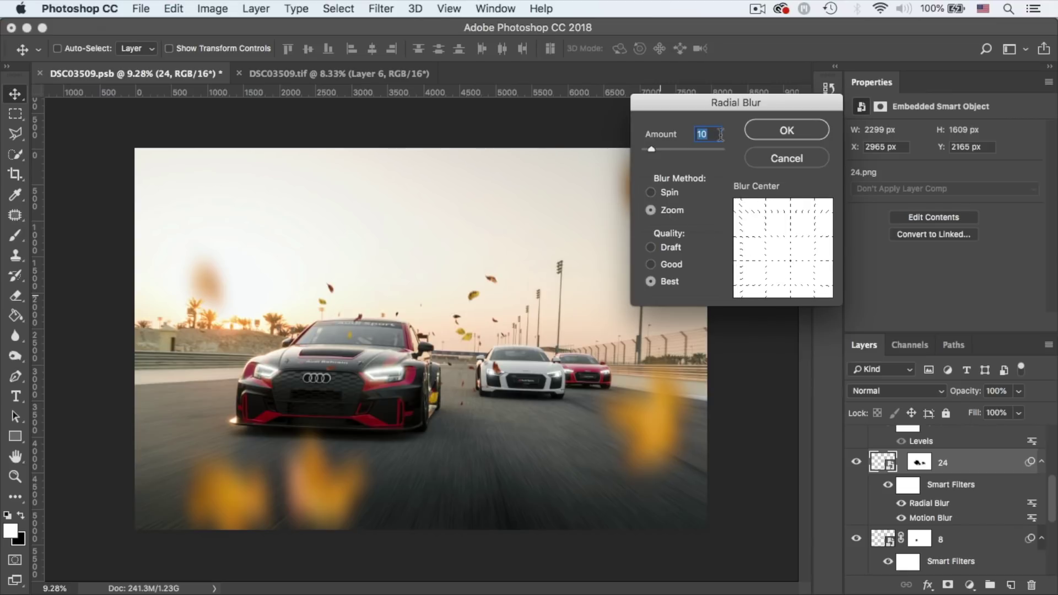
{"action": "left_click_drag", "start_coordinate": [650, 146], "coordinate": [658, 147]}
{"action": "left_click_drag", "start_coordinate": [792, 258], "coordinate": [790, 264]}
{"action": "left_click", "coordinate": [771, 130]}
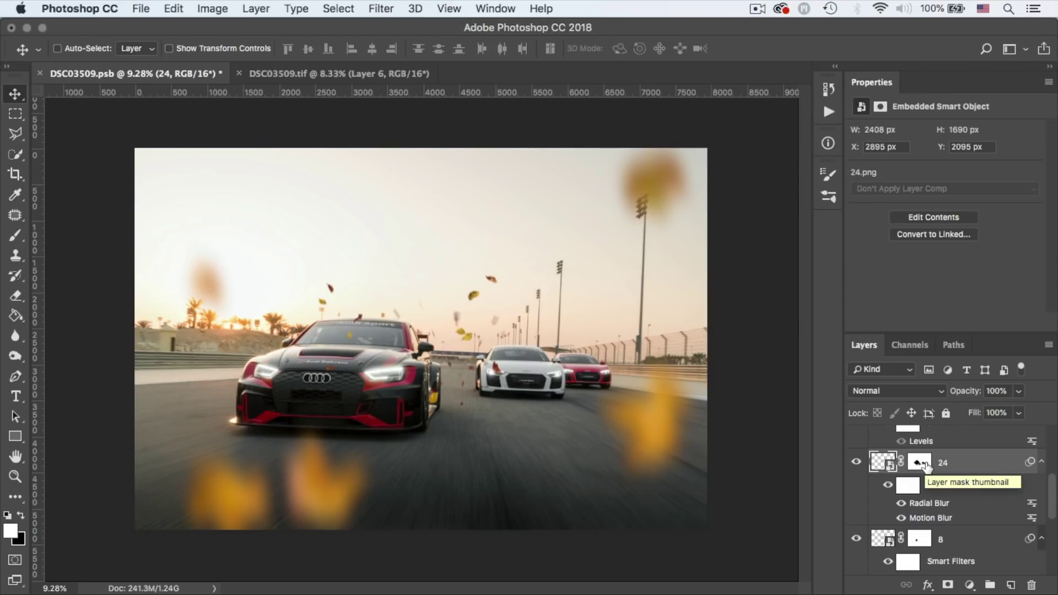
- Paint with black on layer 24's mask around the cars with the Brush at 100% flow to hide stray leaves
{"action": "left_click", "coordinate": [928, 467]}
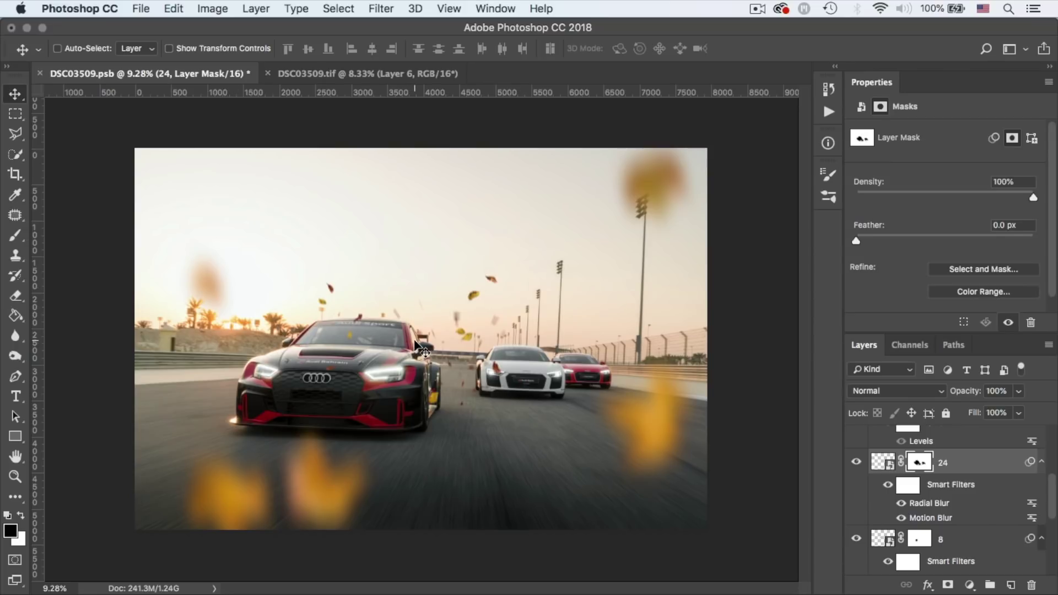
{"action": "key", "text": "b"}
{"action": "mouse_move", "coordinate": [493, 335]}
{"action": "left_mouse_down"}
{"action": "mouse_move", "coordinate": [397, 337]}
{"action": "mouse_move", "coordinate": [428, 341]}
{"action": "left_mouse_up"}
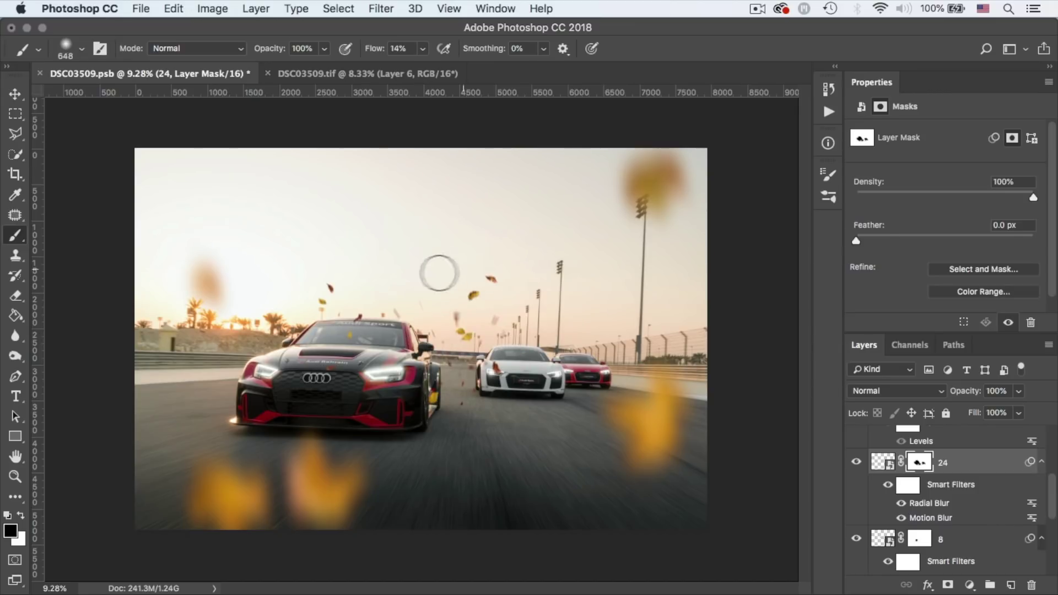
{"action": "left_click", "coordinate": [424, 52]}
{"action": "left_click_drag", "start_coordinate": [422, 67], "coordinate": [511, 61]}
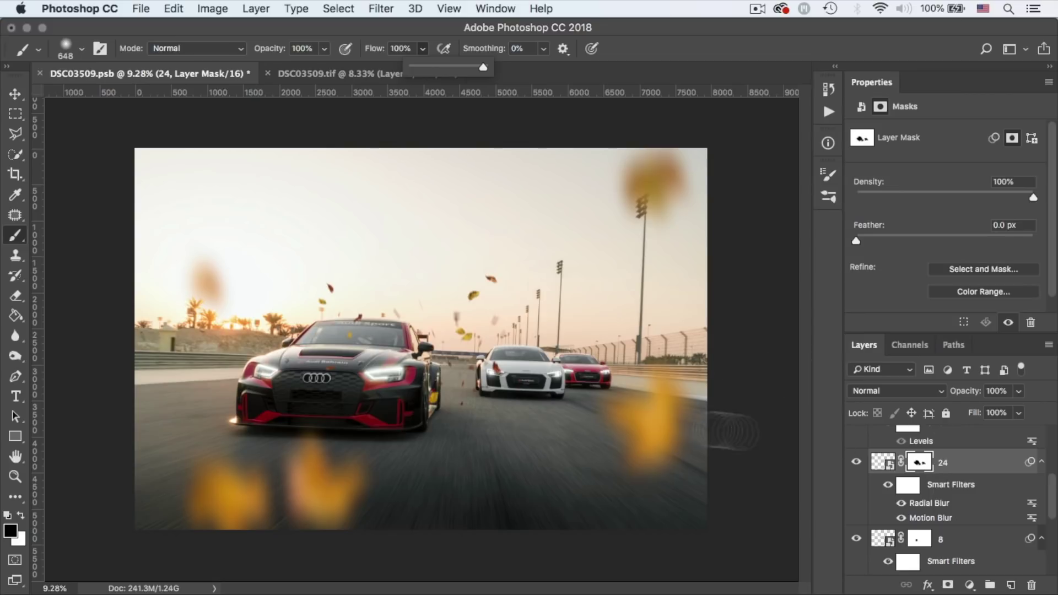
{"action": "mouse_move", "coordinate": [411, 277]}
{"action": "left_mouse_down"}
{"action": "mouse_move", "coordinate": [404, 283]}
{"action": "mouse_move", "coordinate": [418, 302]}
{"action": "left_mouse_up"}
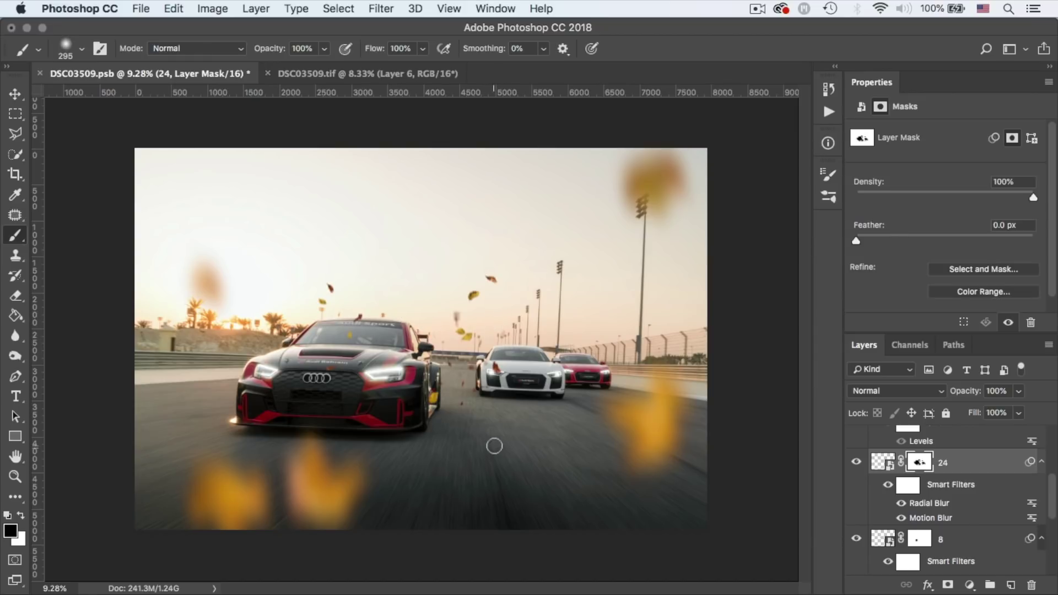
- Make the light leak layer 37 visible and select it
{"action": "scroll", "coordinate": [873, 485], "scroll_direction": "down", "scroll_amount": 1}
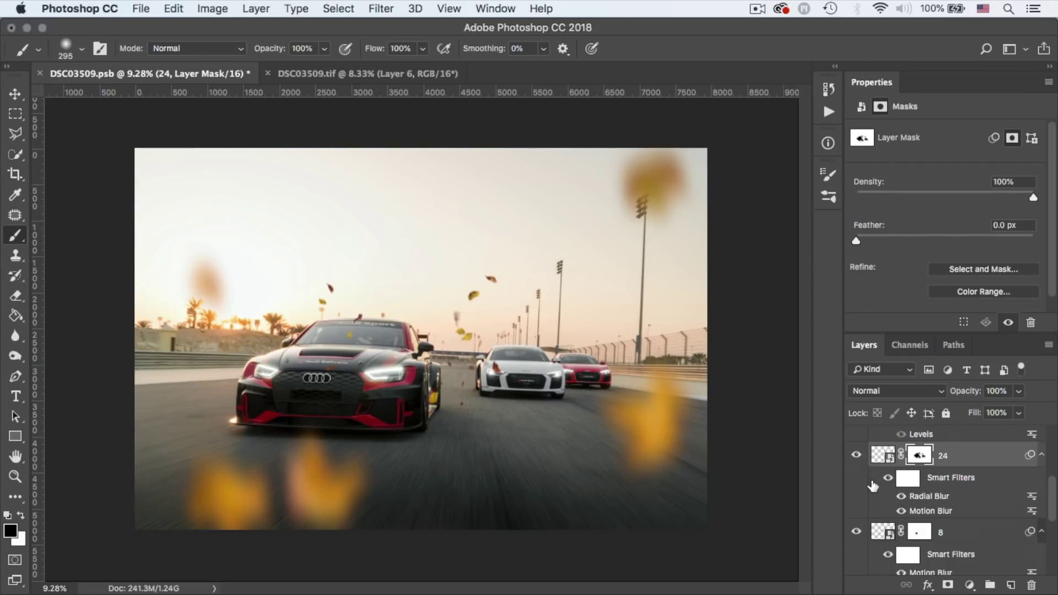
{"action": "scroll", "coordinate": [872, 485], "scroll_direction": "up", "scroll_amount": 3}
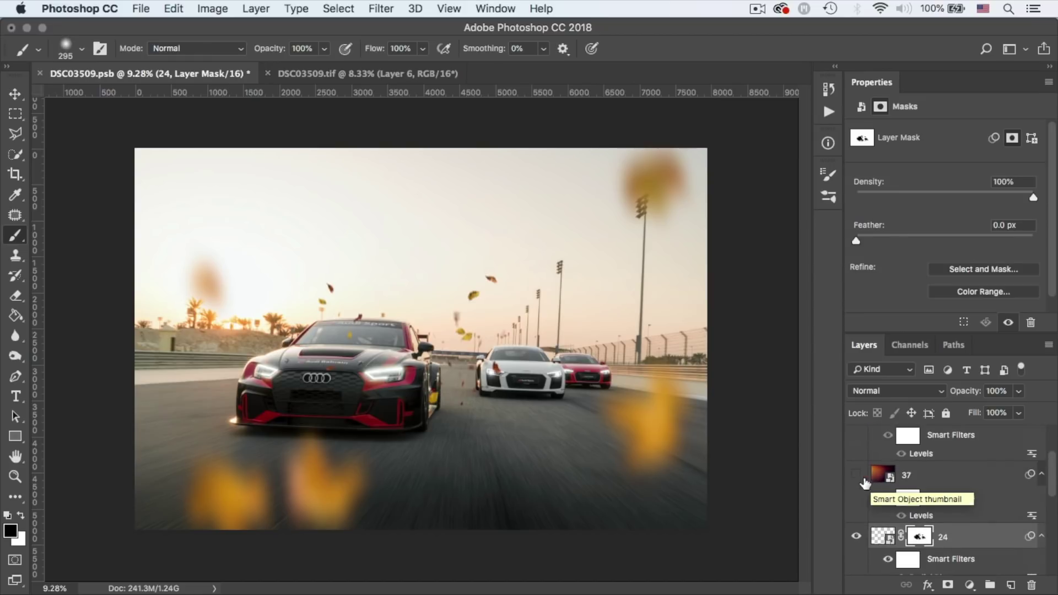
{"action": "left_click", "coordinate": [856, 474]}
{"action": "left_click", "coordinate": [922, 483]}
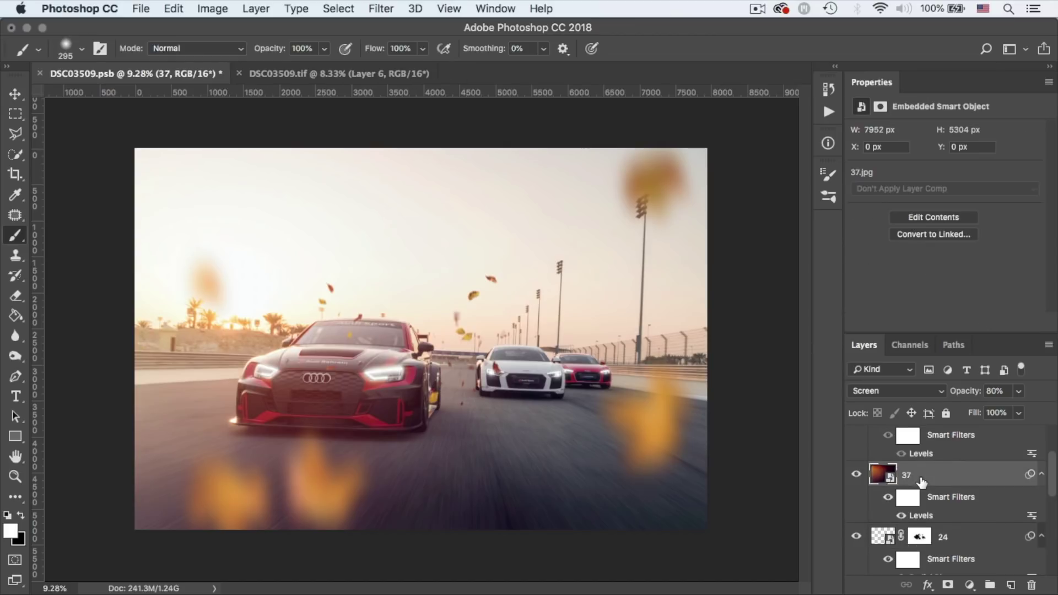
- Set layer 37's blend mode to Normal and its opacity to 100% to view the light leak on its own
{"action": "left_click", "coordinate": [905, 389]}
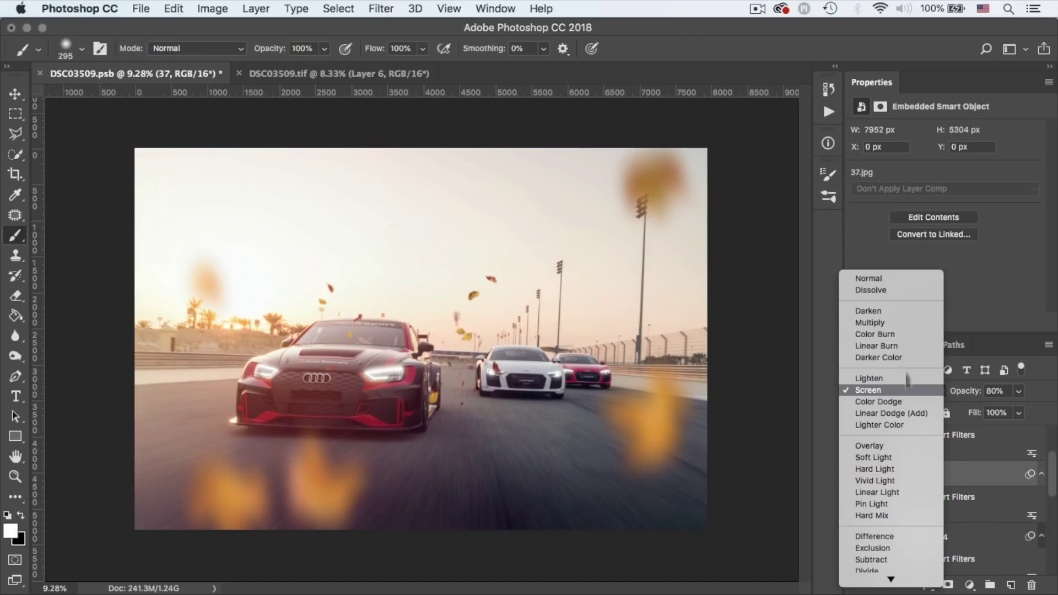
{"action": "left_click", "coordinate": [903, 277]}
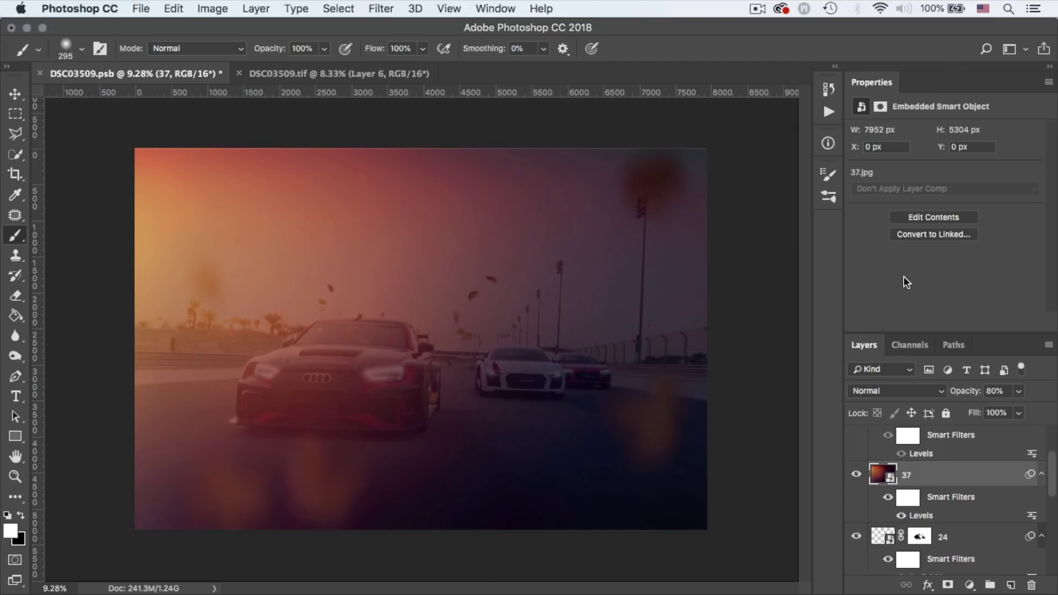
{"action": "left_click", "coordinate": [1019, 391]}
{"action": "left_click_drag", "start_coordinate": [1018, 411], "coordinate": [1032, 411]}
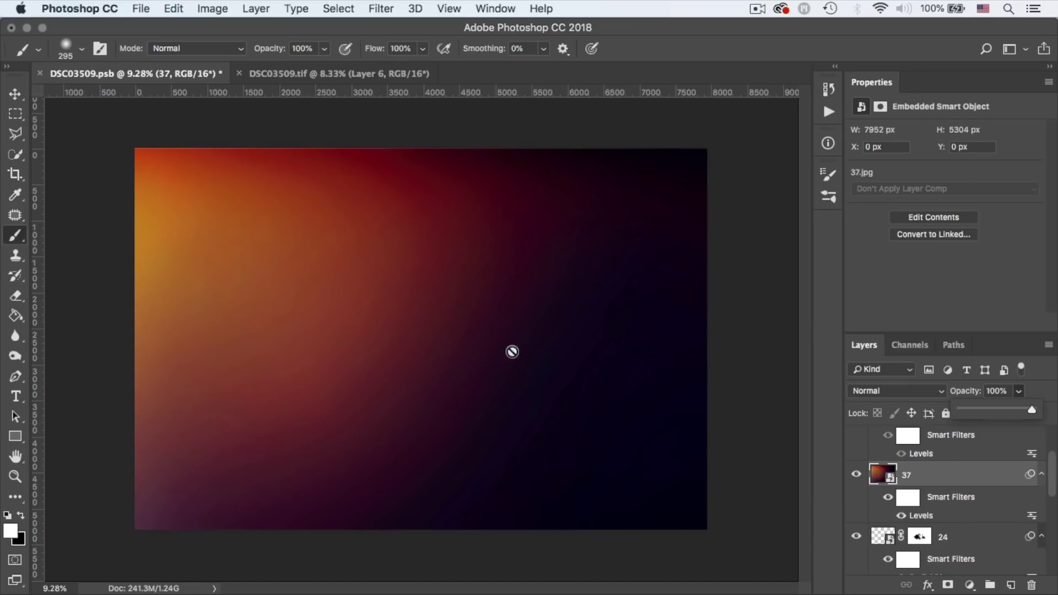
- Set layer 37's blend mode to Screen and its opacity to 80%
{"action": "left_click", "coordinate": [961, 397]}
{"action": "left_click", "coordinate": [893, 391]}
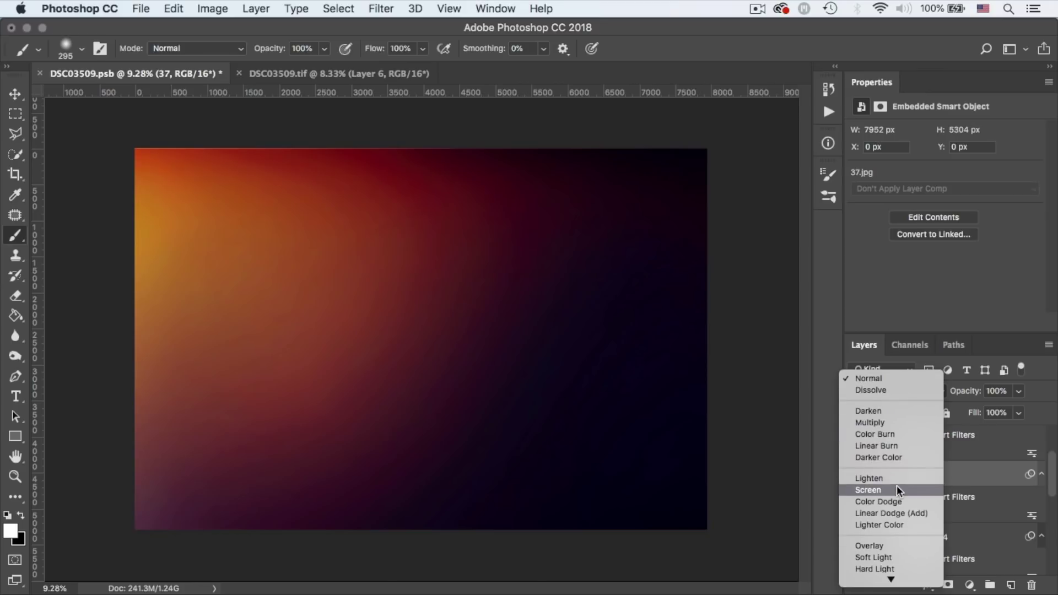
{"action": "left_click", "coordinate": [897, 486]}
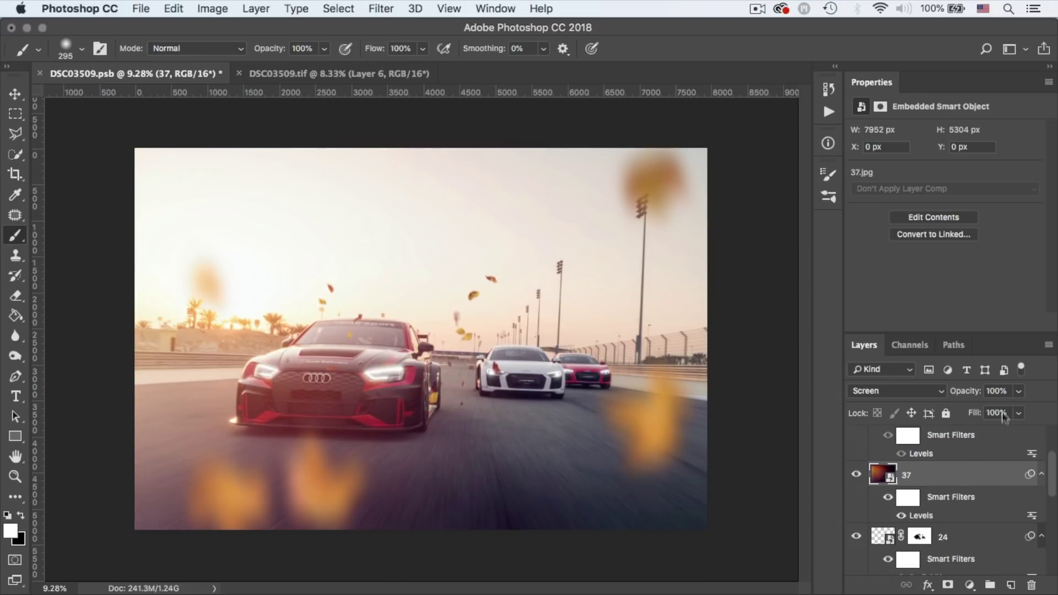
{"action": "left_click", "coordinate": [1018, 392]}
{"action": "left_click_drag", "start_coordinate": [1012, 410], "coordinate": [1016, 411]}
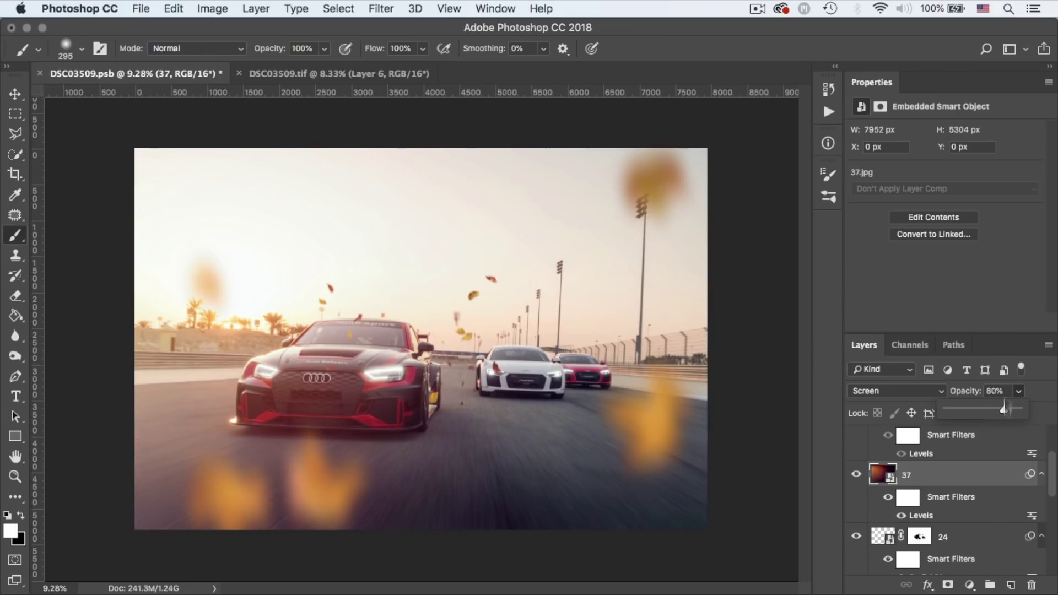
{"action": "left_click", "coordinate": [1001, 316]}
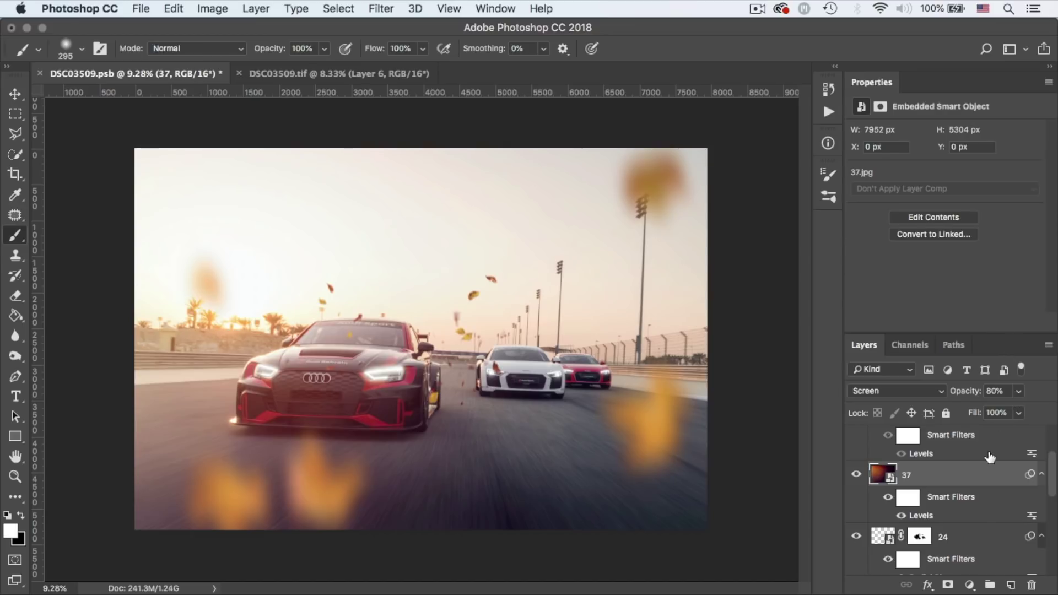
- Make the light leak layer 3 visible and select it
{"action": "scroll", "coordinate": [990, 458], "scroll_direction": "up", "scroll_amount": 3}
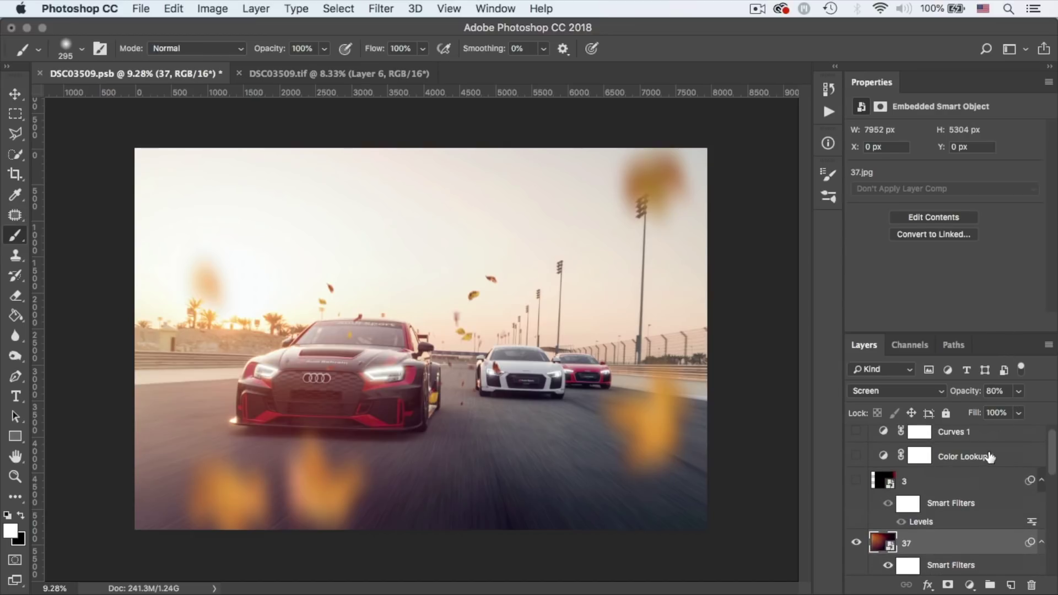
{"action": "left_click", "coordinate": [856, 481]}
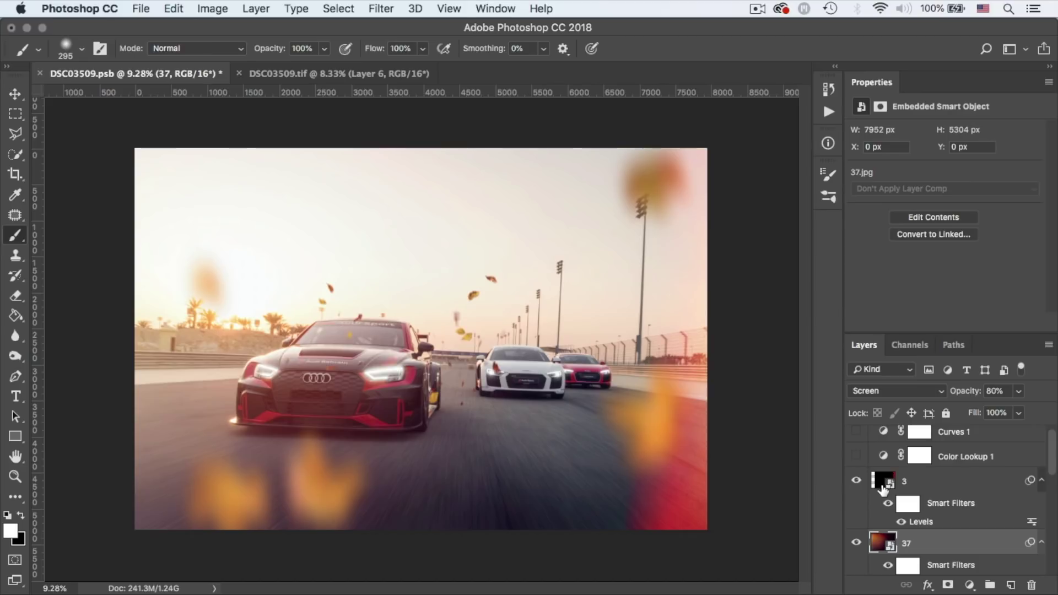
{"action": "left_click", "coordinate": [881, 490]}
- Try layer 3 in the Normal blend mode and undo the change
{"action": "left_click", "coordinate": [905, 390]}
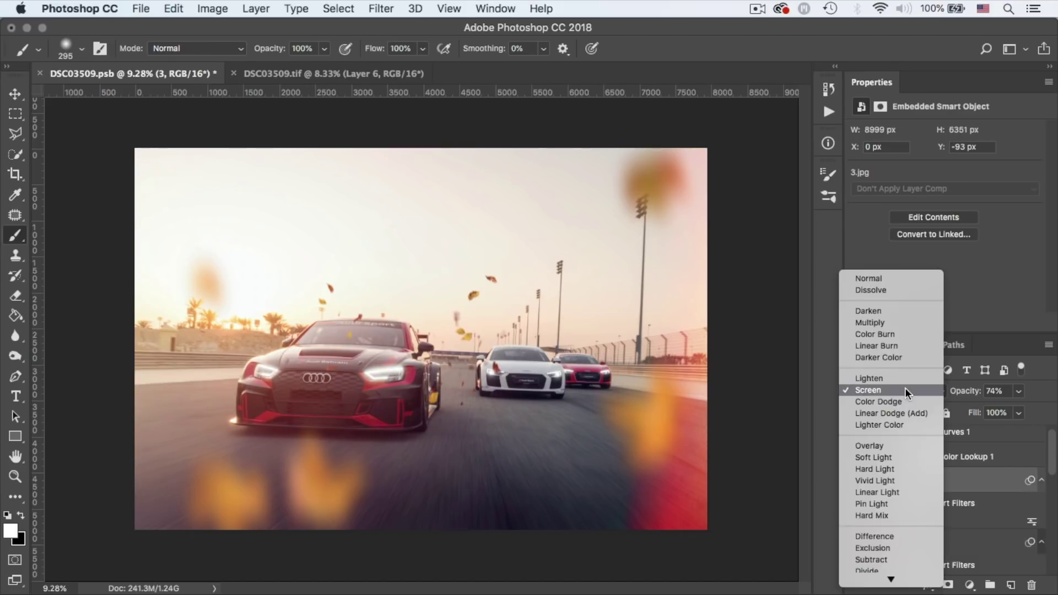
{"action": "left_click", "coordinate": [904, 279]}
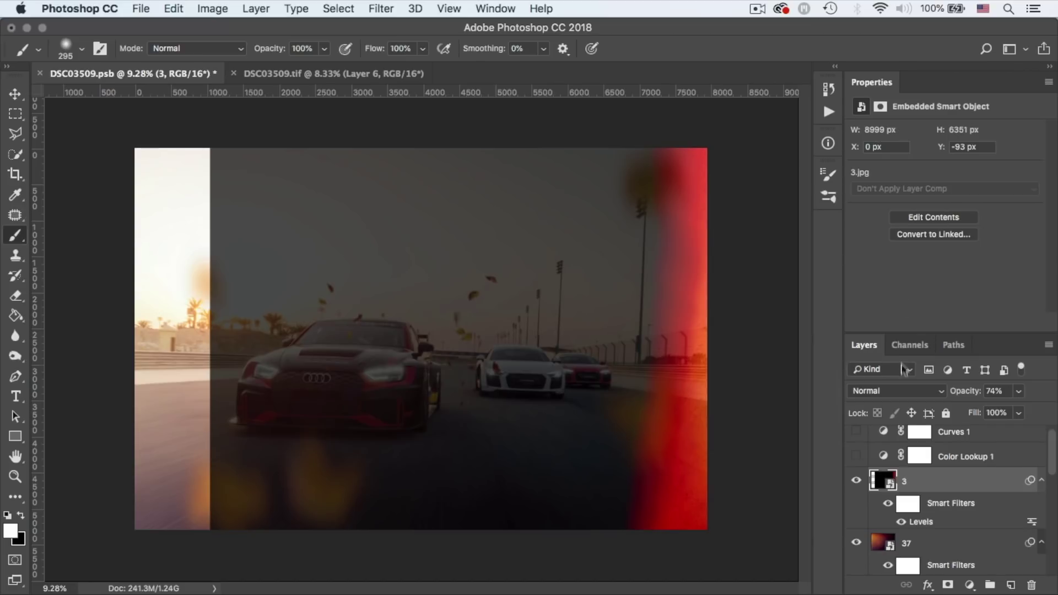
{"action": "key", "text": "super+z"}
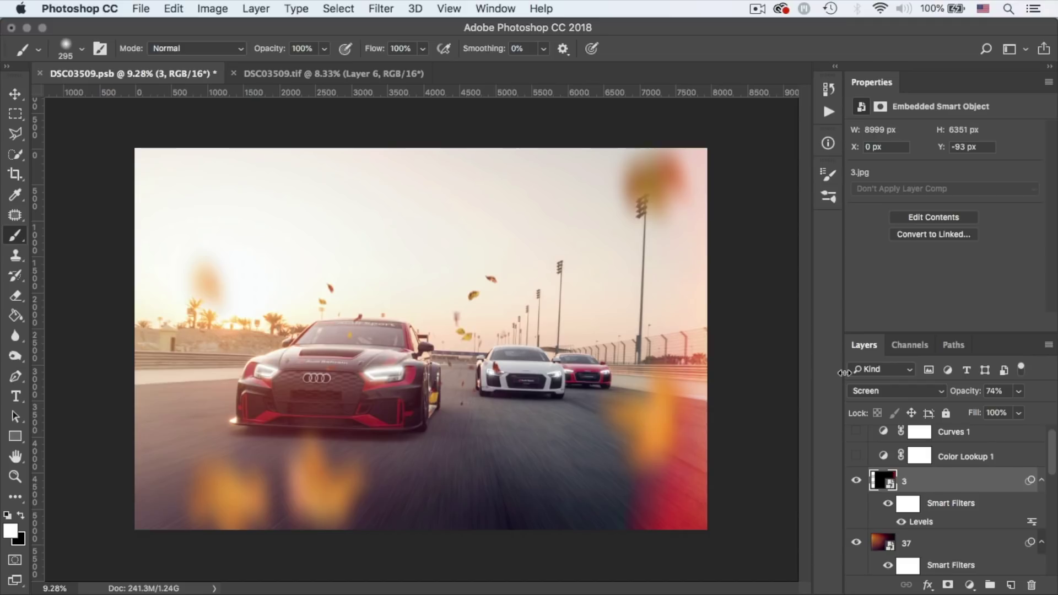
- Make the Color Lookup 1 adjustment layer visible and open its settings
{"action": "left_click", "coordinate": [855, 457]}
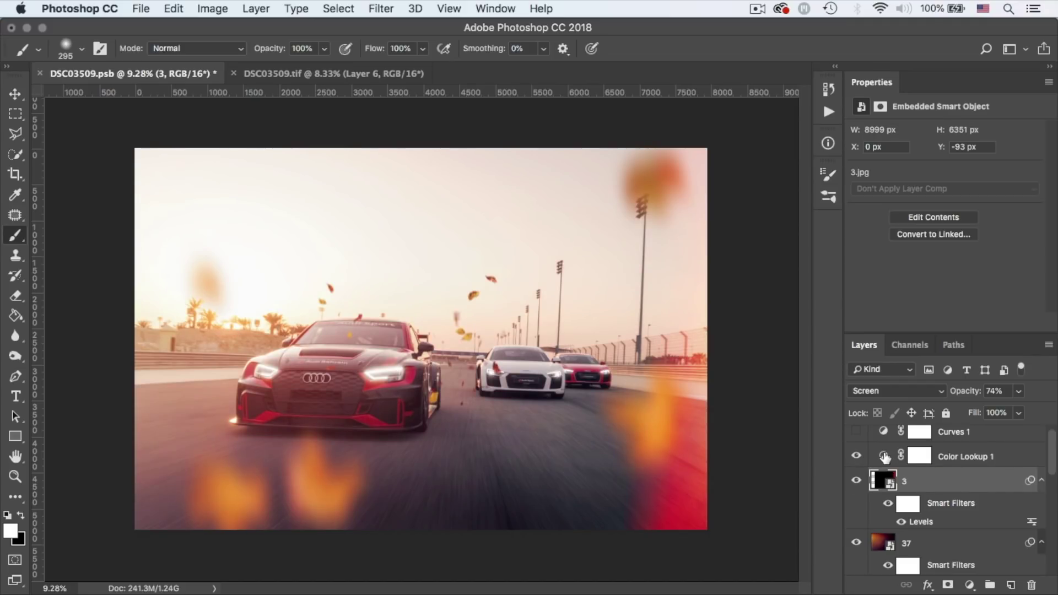
{"action": "left_click", "coordinate": [884, 459]}
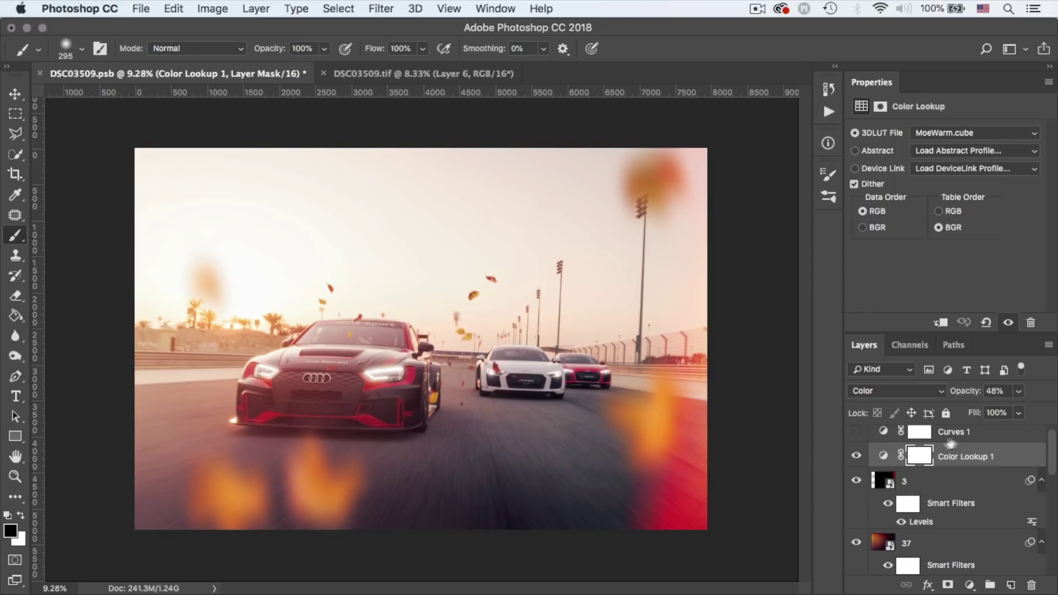
- Make the Curves 1 adjustment layer visible, open its curve and toggle the layer to compare its effect
{"action": "scroll", "coordinate": [928, 470], "scroll_direction": "up", "scroll_amount": 1}
{"action": "left_click", "coordinate": [858, 440]}
{"action": "left_click", "coordinate": [857, 441]}
{"action": "left_click", "coordinate": [857, 441]}
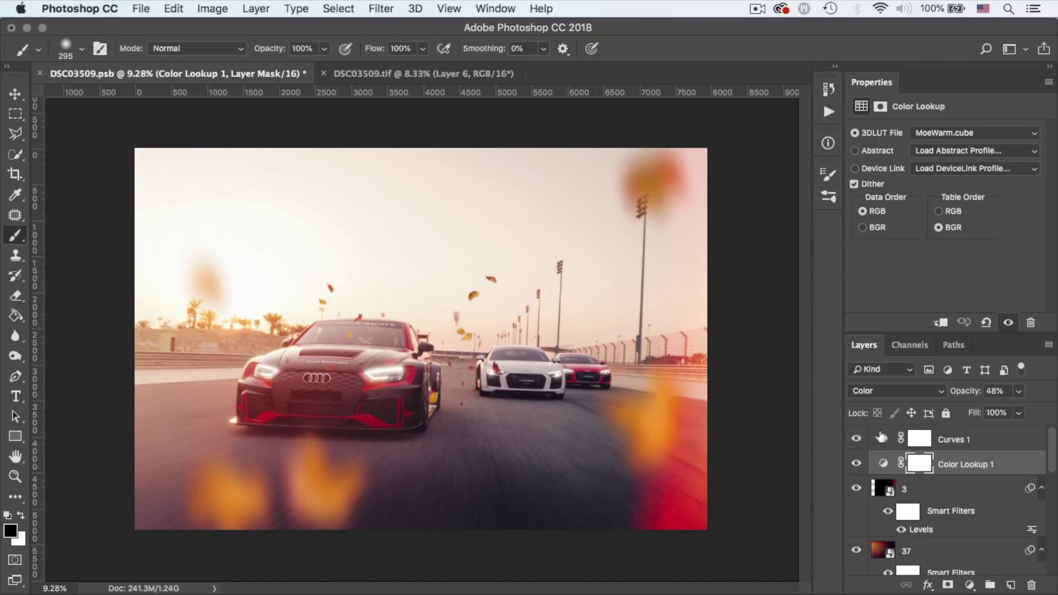
{"action": "left_click", "coordinate": [883, 439]}
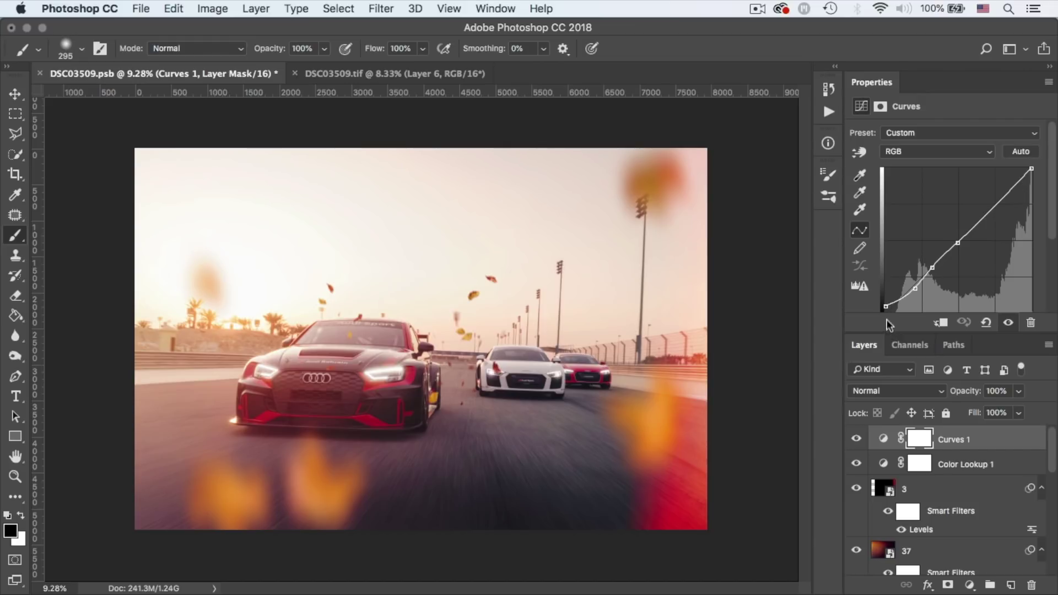
{"action": "left_click", "coordinate": [857, 441]}
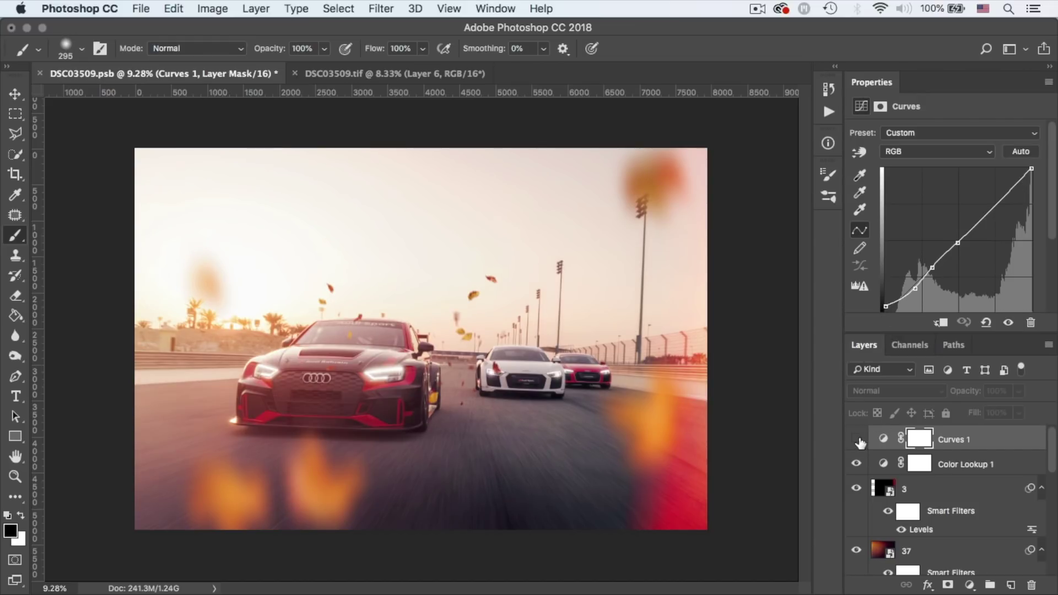
{"action": "left_click", "coordinate": [857, 441]}
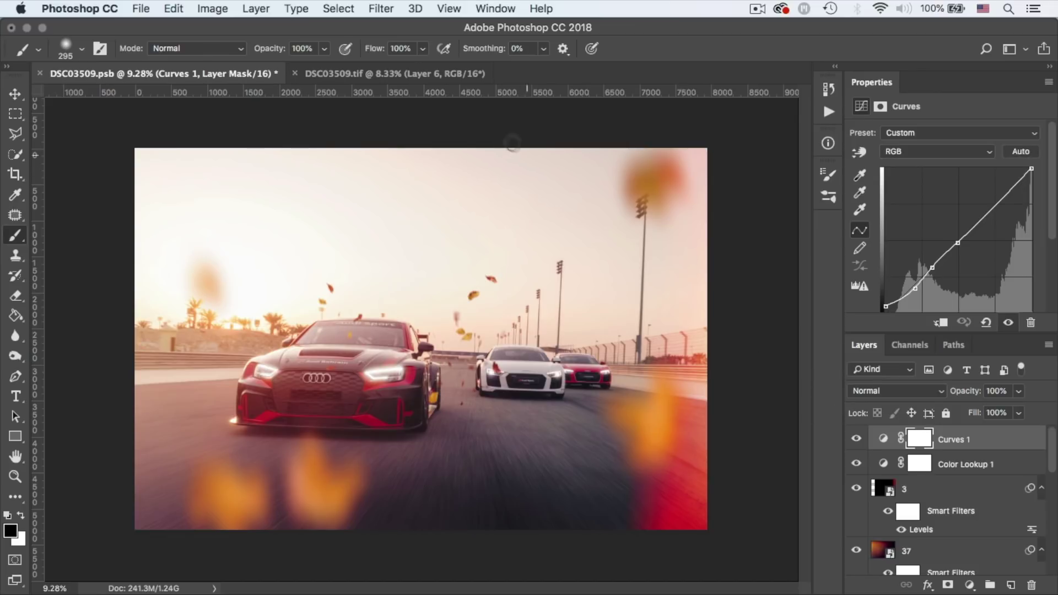
- Switch to DSC03509.tif and toggle the Selective Color 1 layer repeatedly to compare its effect, leaving it visible
{"action": "left_click", "coordinate": [339, 76]}
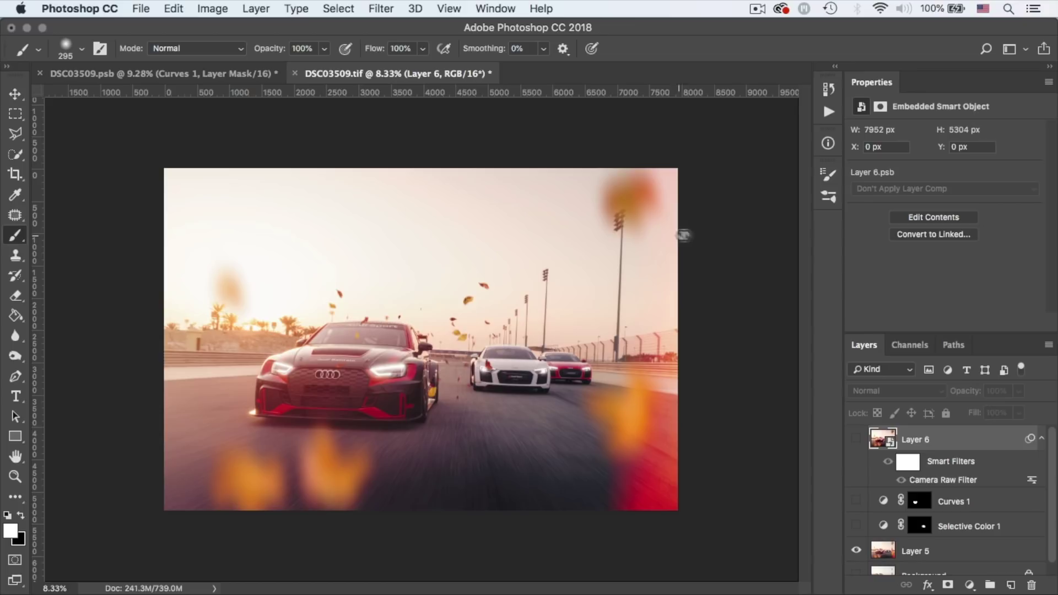
{"action": "left_click", "coordinate": [857, 527]}
{"action": "left_click", "coordinate": [857, 527]}
{"action": "left_click", "coordinate": [857, 527]}
{"action": "left_click", "coordinate": [856, 527]}
{"action": "left_click", "coordinate": [857, 527]}
{"action": "left_click", "coordinate": [857, 527]}
{"action": "left_click", "coordinate": [857, 527]}
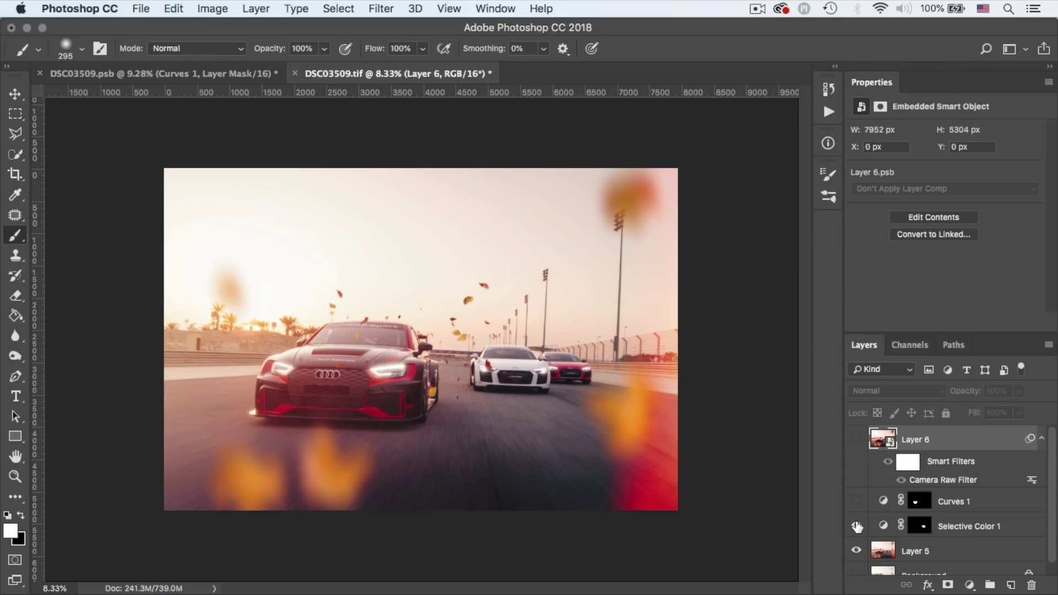
- Compare the white car up close with Selective Color 1 off and on
{"action": "scroll", "coordinate": [530, 356], "scroll_direction": "up", "scroll_amount": 5}
{"action": "scroll", "coordinate": [530, 356], "scroll_direction": "up", "scroll_amount": 3}
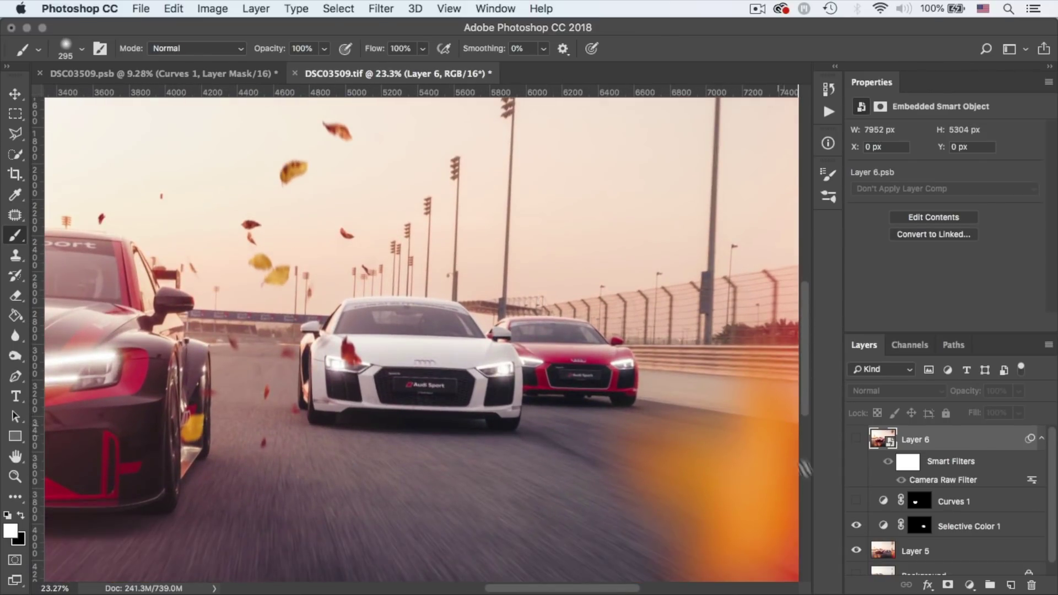
{"action": "left_click", "coordinate": [857, 527]}
{"action": "left_click", "coordinate": [857, 526]}
- Open the Selective Color 1 settings and display the adjustment values for Whites
{"action": "left_click", "coordinate": [884, 526]}
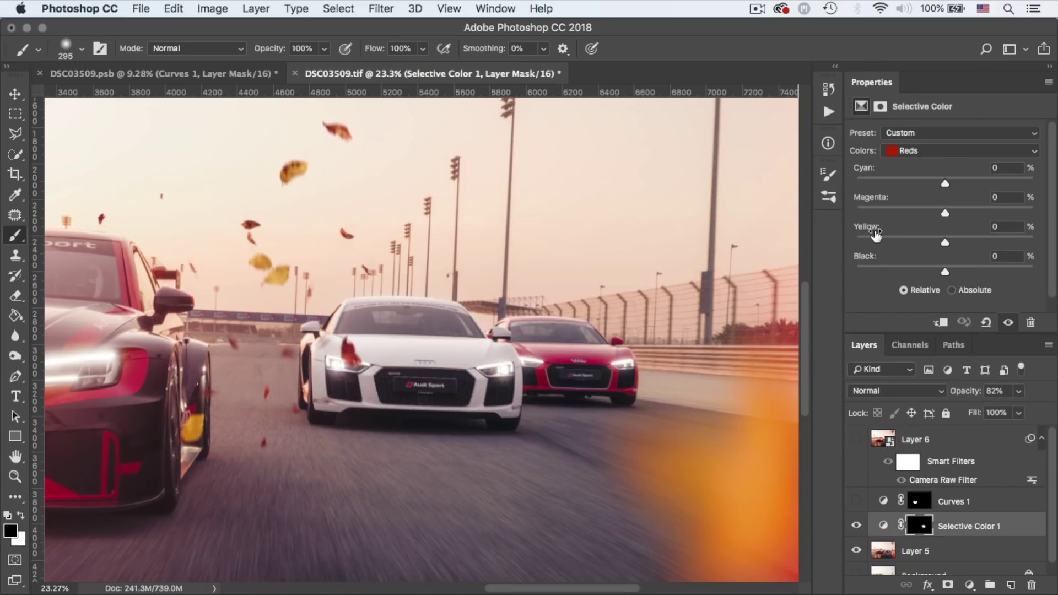
{"action": "left_click", "coordinate": [906, 151]}
{"action": "left_click", "coordinate": [921, 218]}
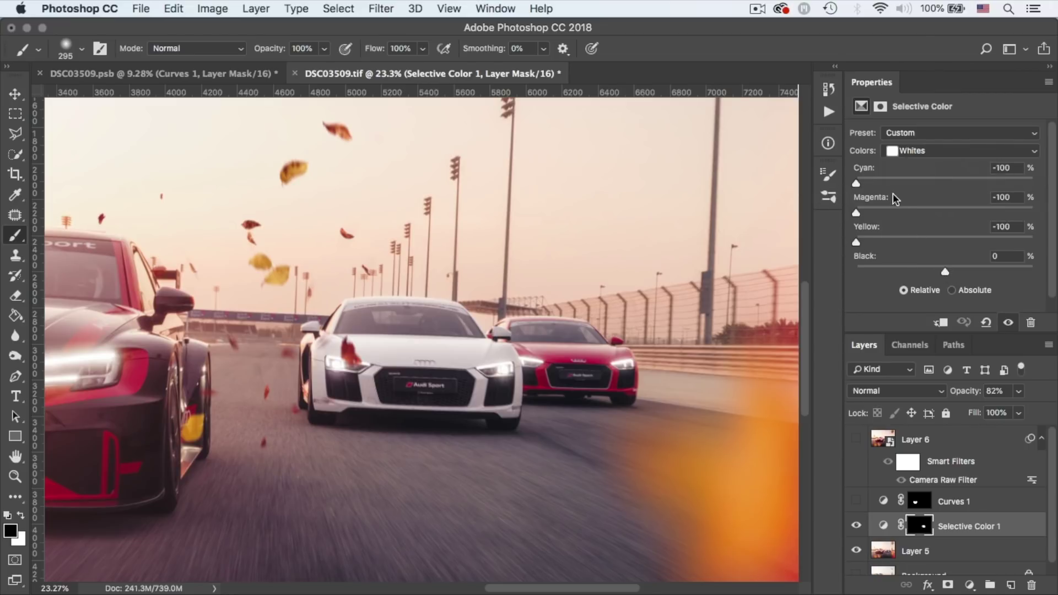
- Try Selective Color 1 at 100% opacity, toggling the layer to compare, and return its opacity to 82%
{"action": "mouse_move", "coordinate": [1018, 390]}
{"action": "left_mouse_down"}
{"action": "mouse_move", "coordinate": [1017, 418]}
{"action": "mouse_move", "coordinate": [1032, 411]}
{"action": "left_mouse_up"}
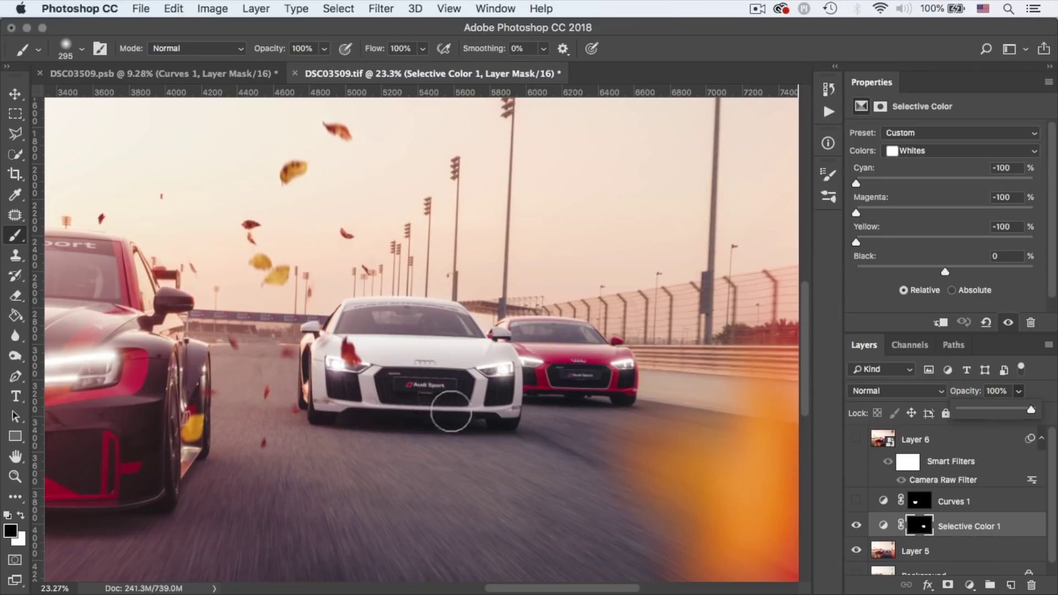
{"action": "left_click", "coordinate": [856, 527]}
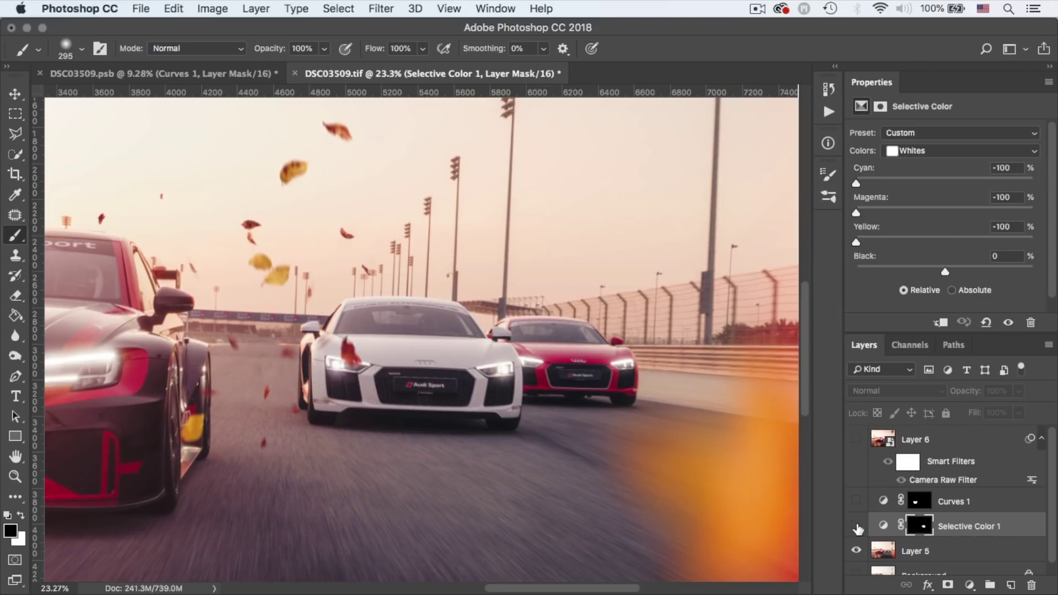
{"action": "left_click", "coordinate": [856, 526]}
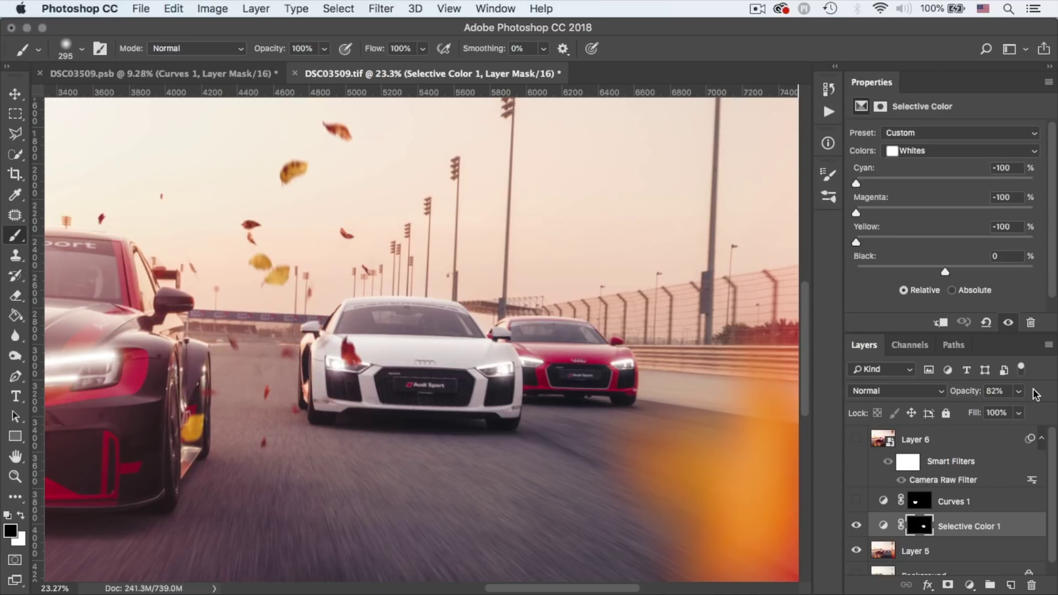
{"action": "scroll", "coordinate": [680, 510], "scroll_direction": "down", "scroll_amount": 5}
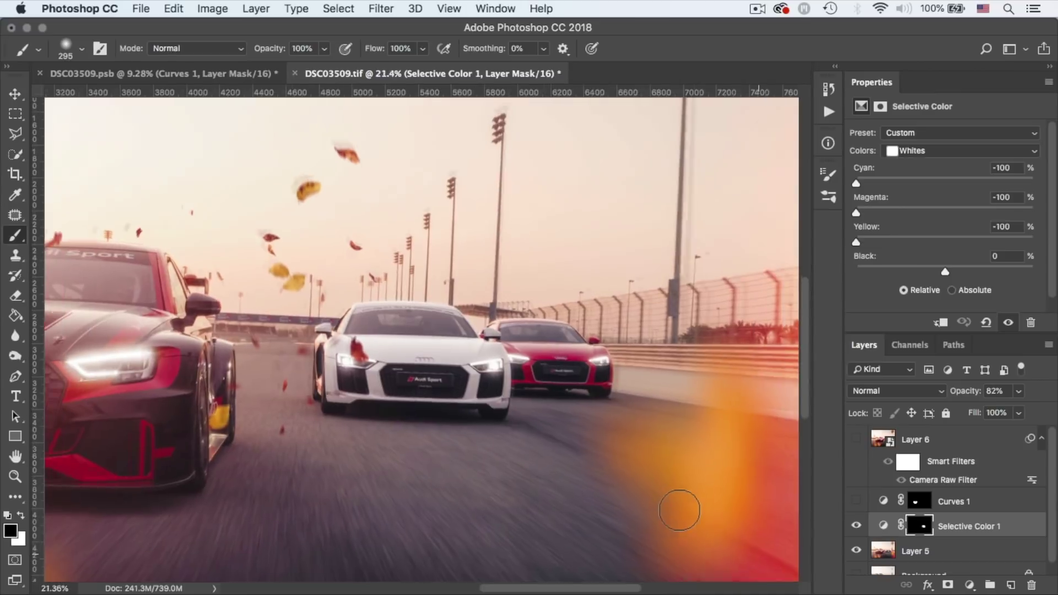
{"action": "scroll", "coordinate": [679, 510], "scroll_direction": "down", "scroll_amount": 2}
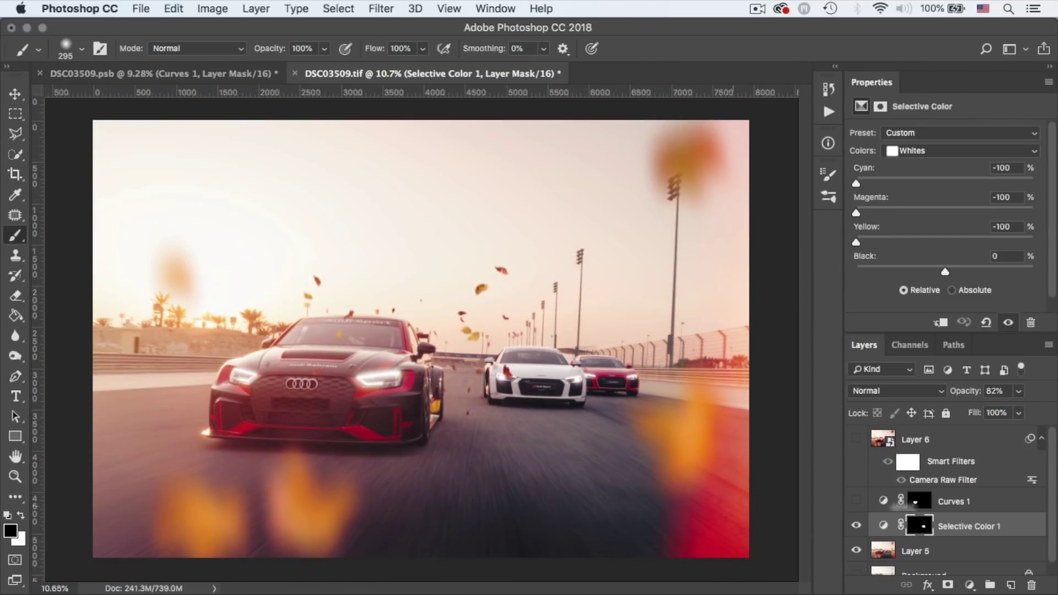
- Compare the image with Curves 1 on and off, display its curve, and leave the layer visible
{"action": "left_click", "coordinate": [856, 502]}
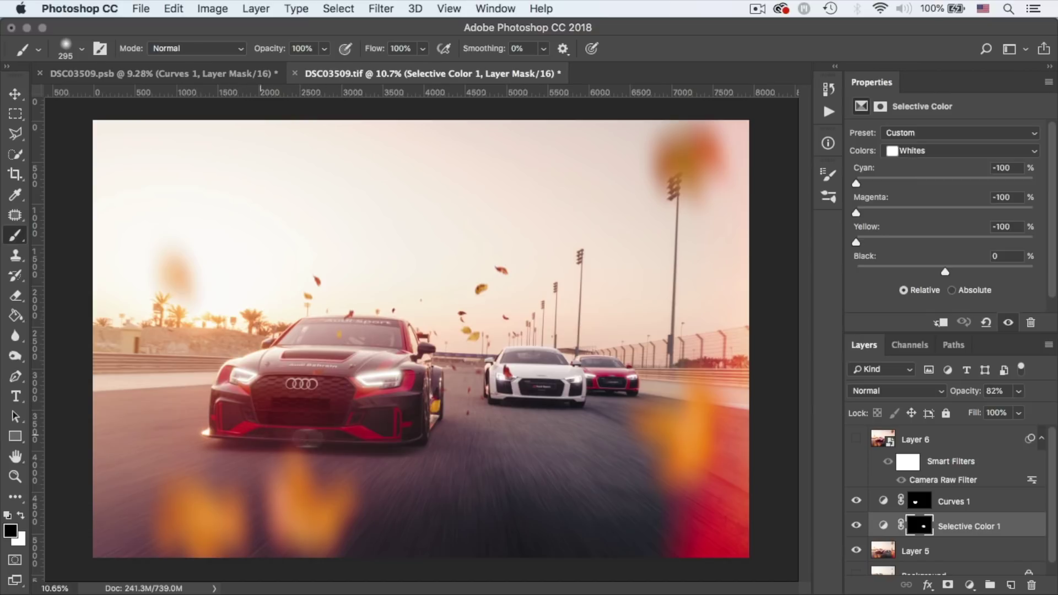
{"action": "left_click", "coordinate": [856, 501]}
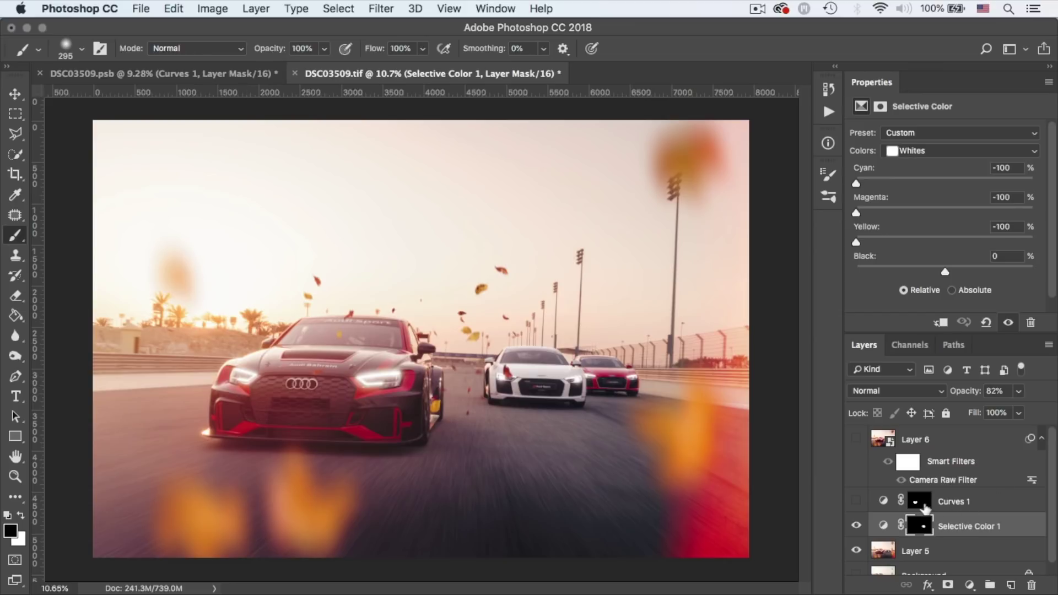
{"action": "left_click", "coordinate": [884, 502]}
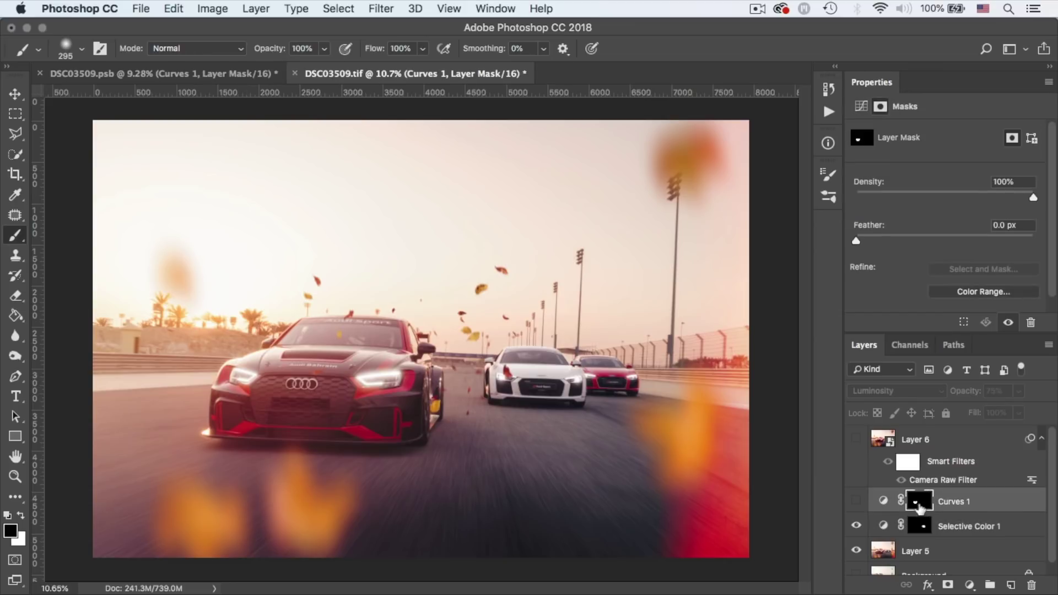
{"action": "left_click", "coordinate": [855, 502]}
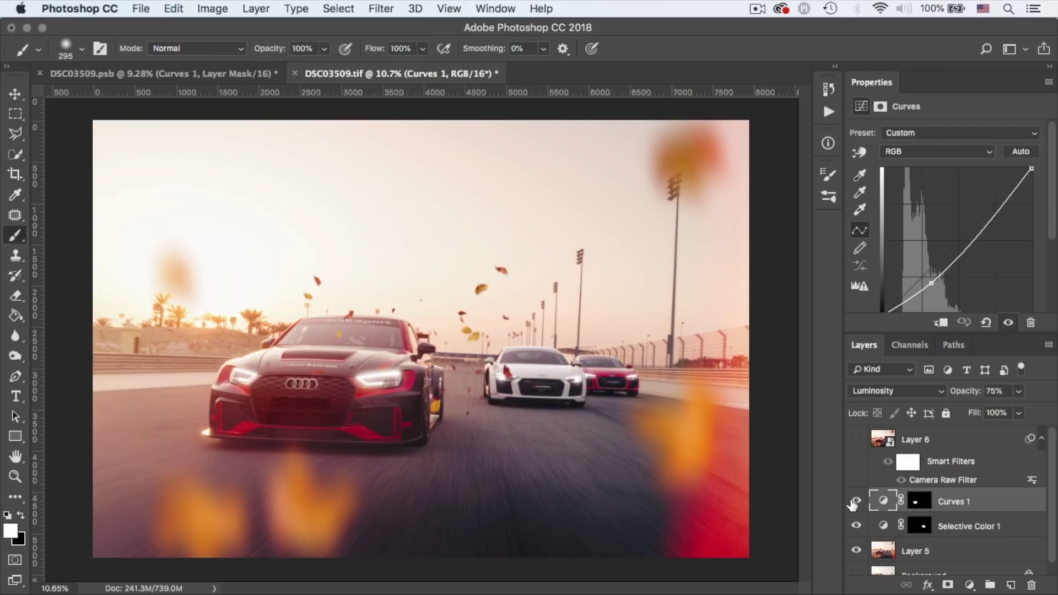
- Make Layer 6 visible and open its Camera Raw Filter at the Detail sharpening settings
{"action": "left_click", "coordinate": [856, 440]}
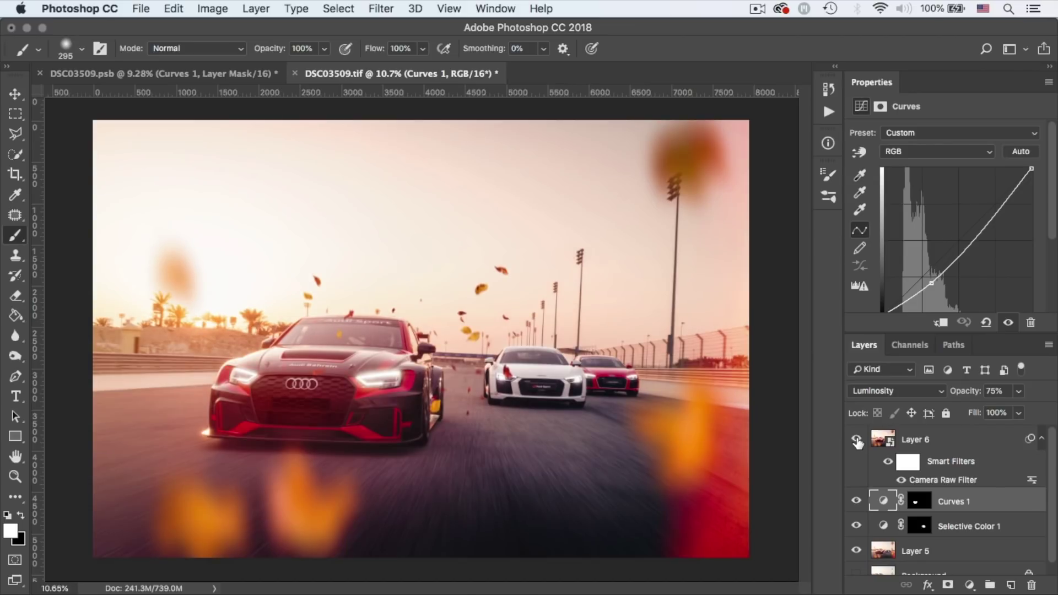
{"action": "double_click", "coordinate": [966, 481]}
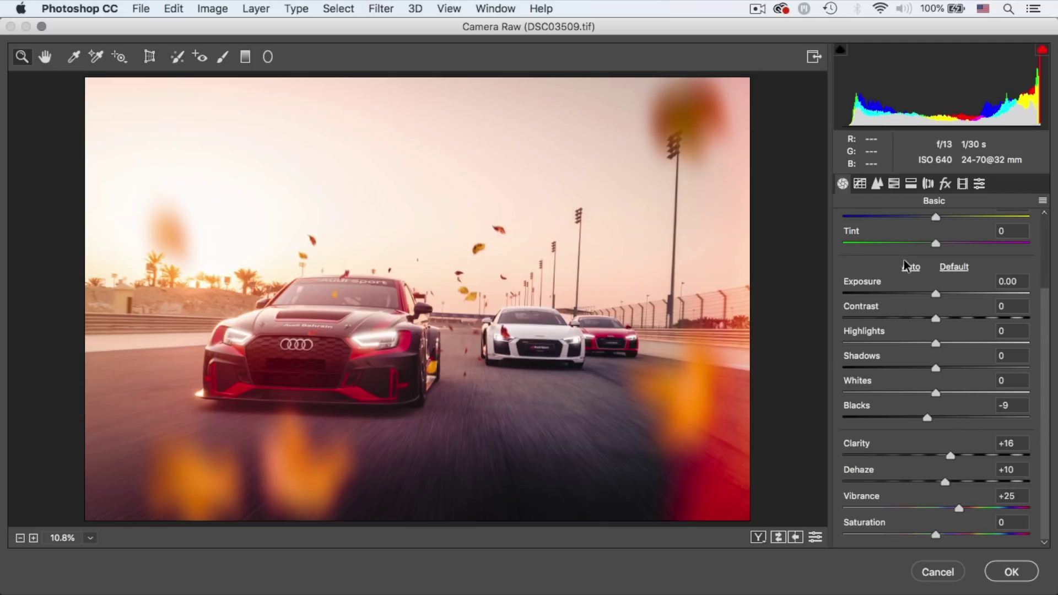
{"action": "left_click", "coordinate": [876, 184]}
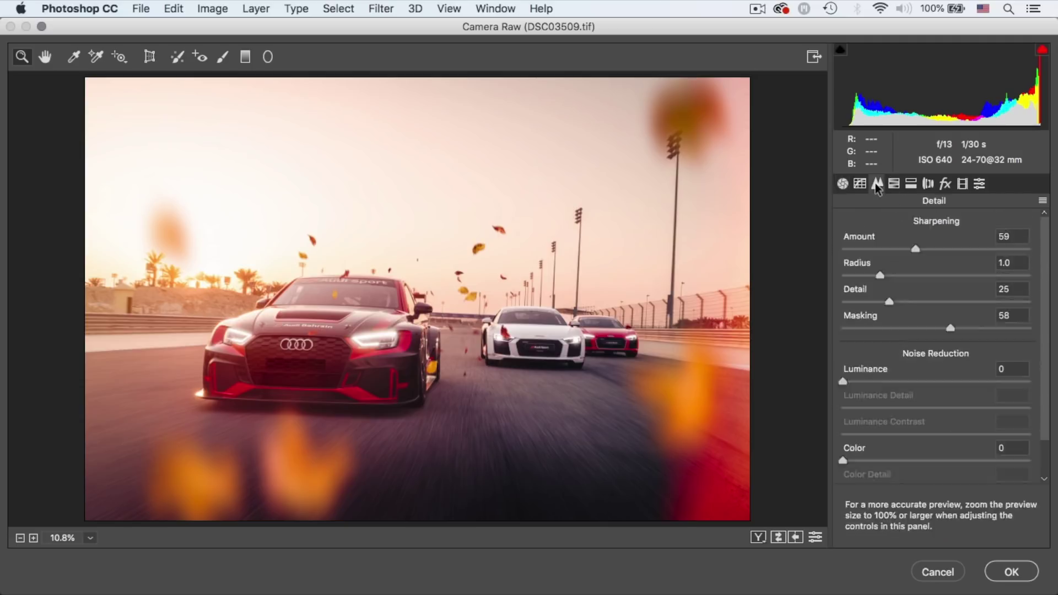
- Preview the sharpening mask for the Masking value in Camera Raw
{"action": "left_click", "coordinate": [950, 328], "text": "alt"}
{"action": "left_click", "coordinate": [950, 327], "text": "alt"}
{"action": "mouse_move", "coordinate": [950, 327]}
{"action": "left_mouse_down"}
{"action": "mouse_move", "coordinate": [990, 329]}
{"action": "mouse_move", "coordinate": [950, 330]}
{"action": "left_mouse_up"}
- Review the HSL adjustments and the Post Crop Vignetting settings, including the Highlights value
{"action": "left_click", "coordinate": [894, 184]}
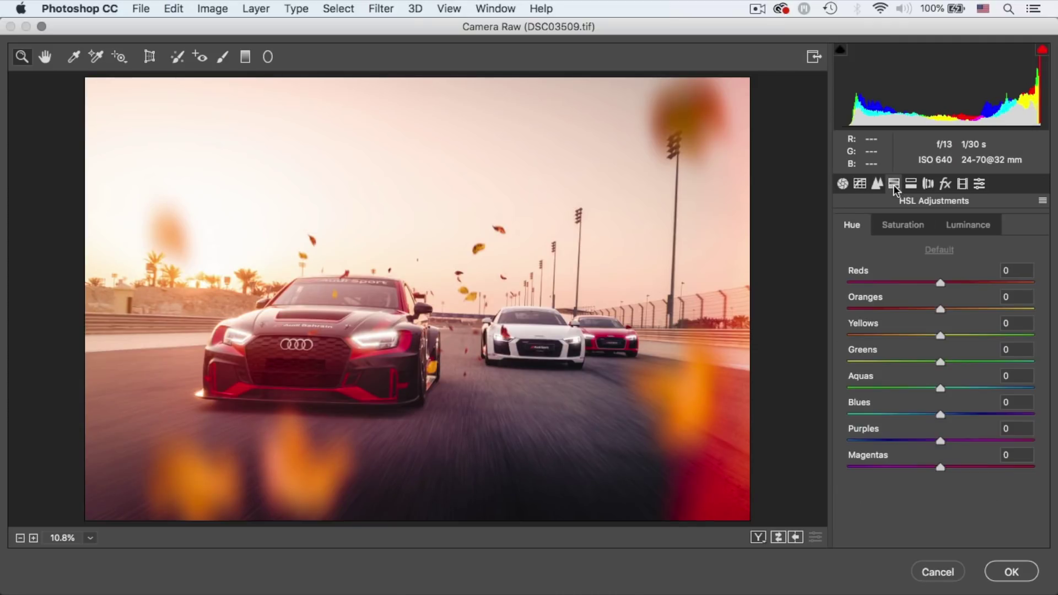
{"action": "left_click", "coordinate": [945, 187]}
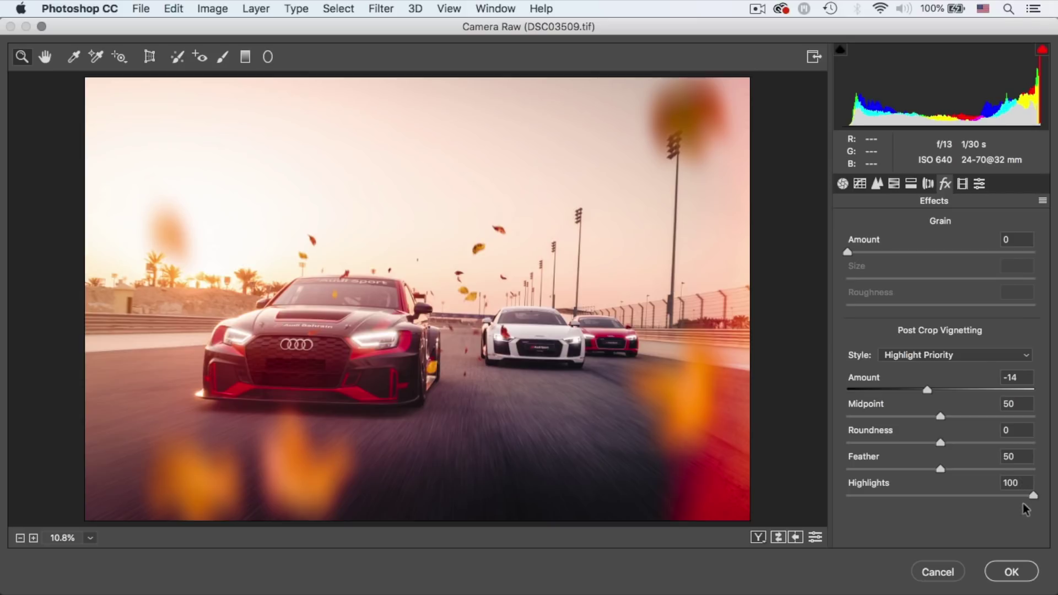
{"action": "mouse_move", "coordinate": [1030, 494]}
{"action": "left_mouse_down"}
{"action": "mouse_move", "coordinate": [834, 516]}
{"action": "mouse_move", "coordinate": [1032, 498]}
{"action": "mouse_move", "coordinate": [865, 498]}
{"action": "mouse_move", "coordinate": [1033, 497]}
{"action": "left_mouse_up"}
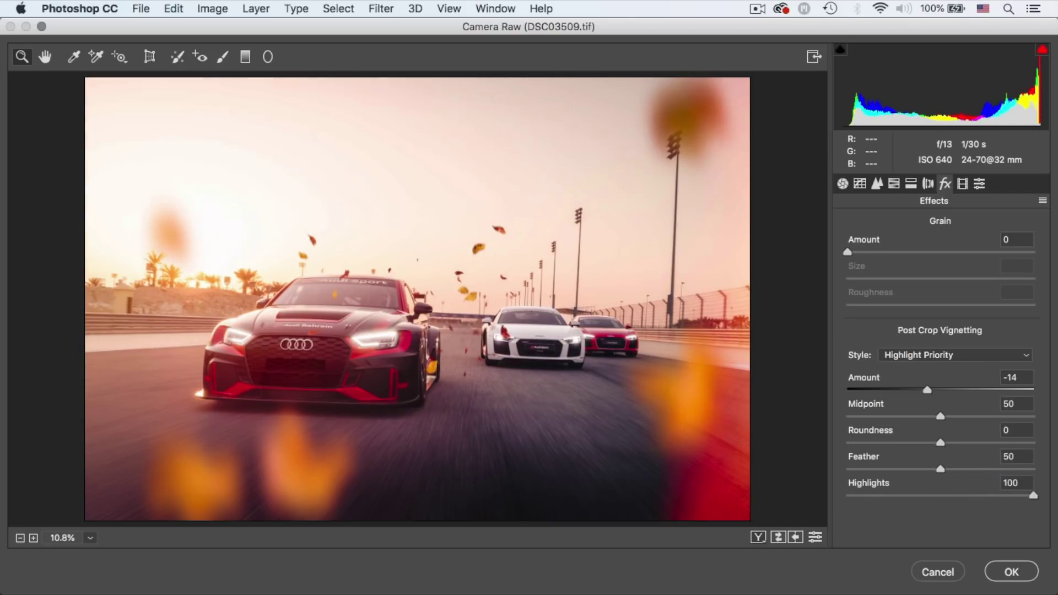
- Try a Green Primary hue of +37 in the camera calibration, undo it, and close Camera Raw without applying changes
{"action": "left_click", "coordinate": [963, 183]}
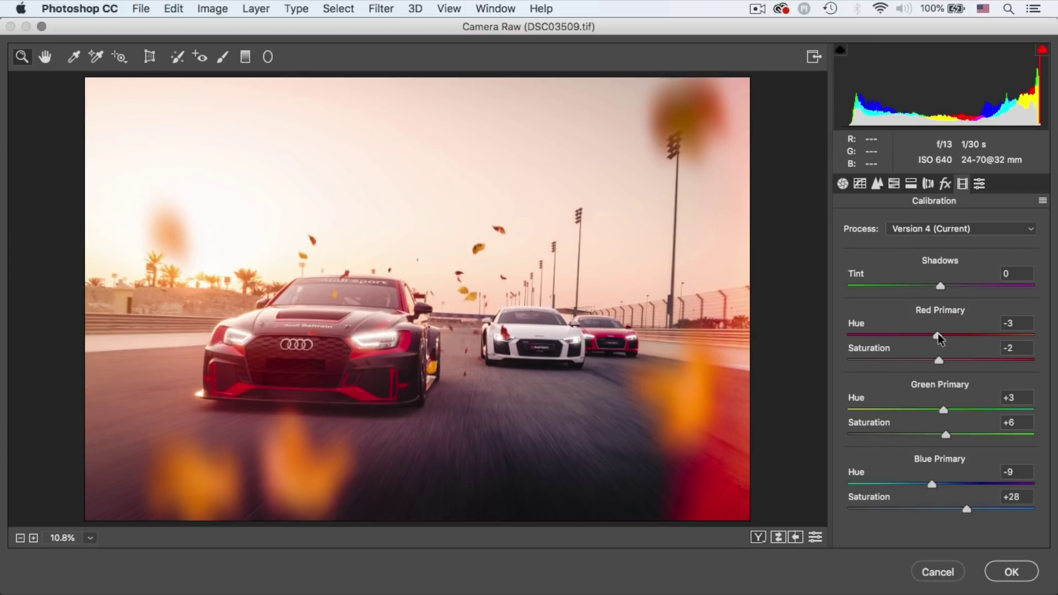
{"action": "left_click_drag", "start_coordinate": [936, 337], "coordinate": [929, 357]}
{"action": "key", "text": "shift+Up"}
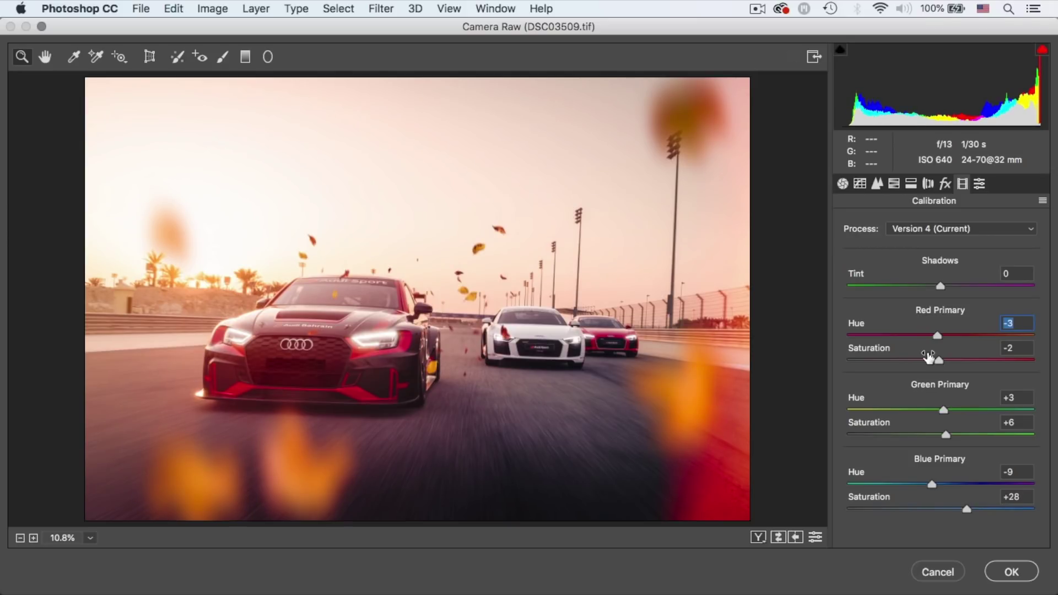
{"action": "left_click_drag", "start_coordinate": [944, 409], "coordinate": [974, 409]}
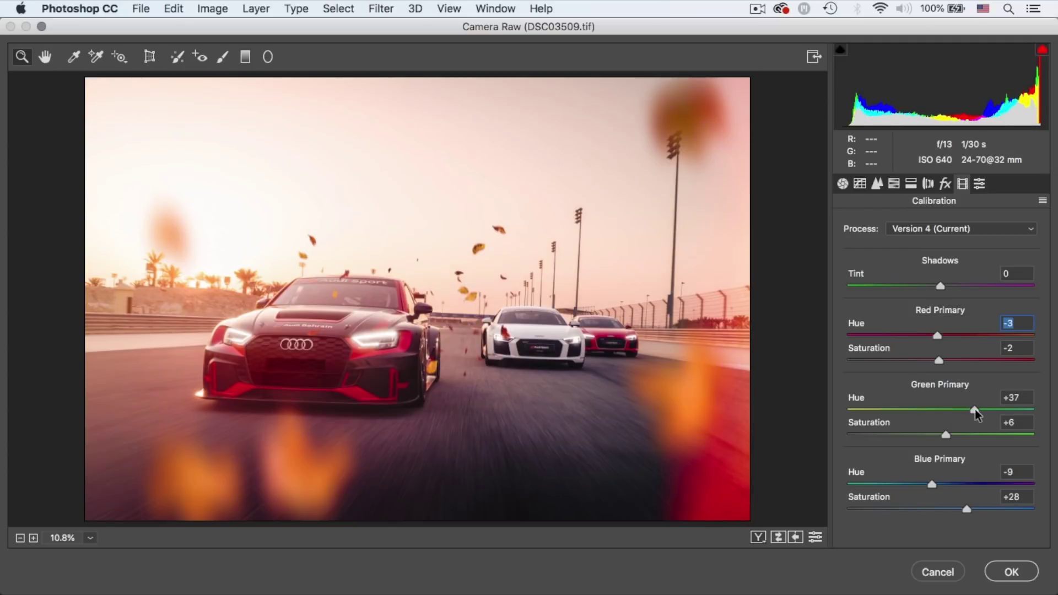
{"action": "key", "text": "super+z"}
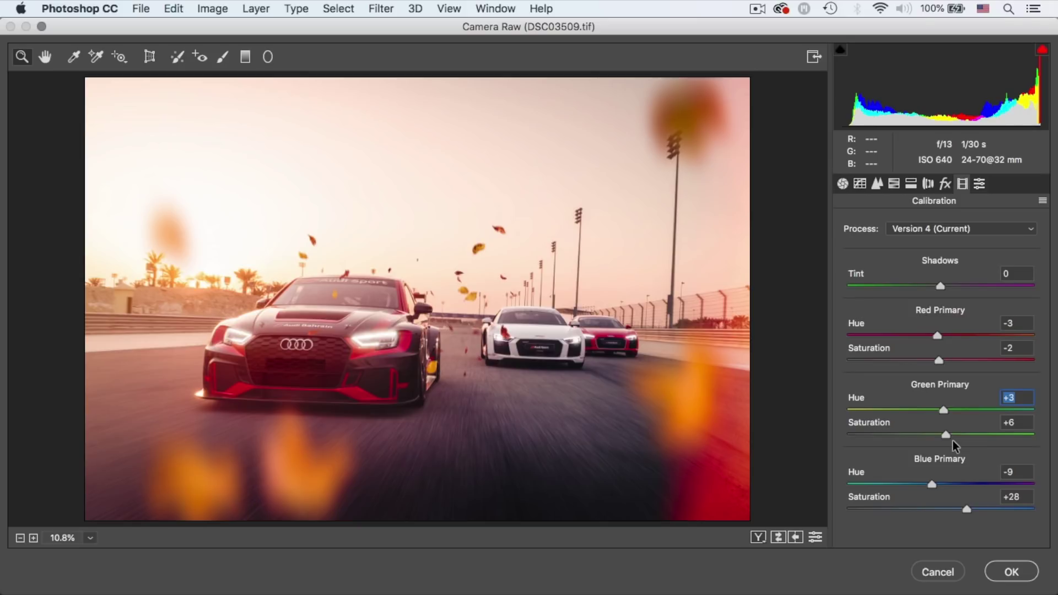
{"action": "left_click", "coordinate": [938, 572]}
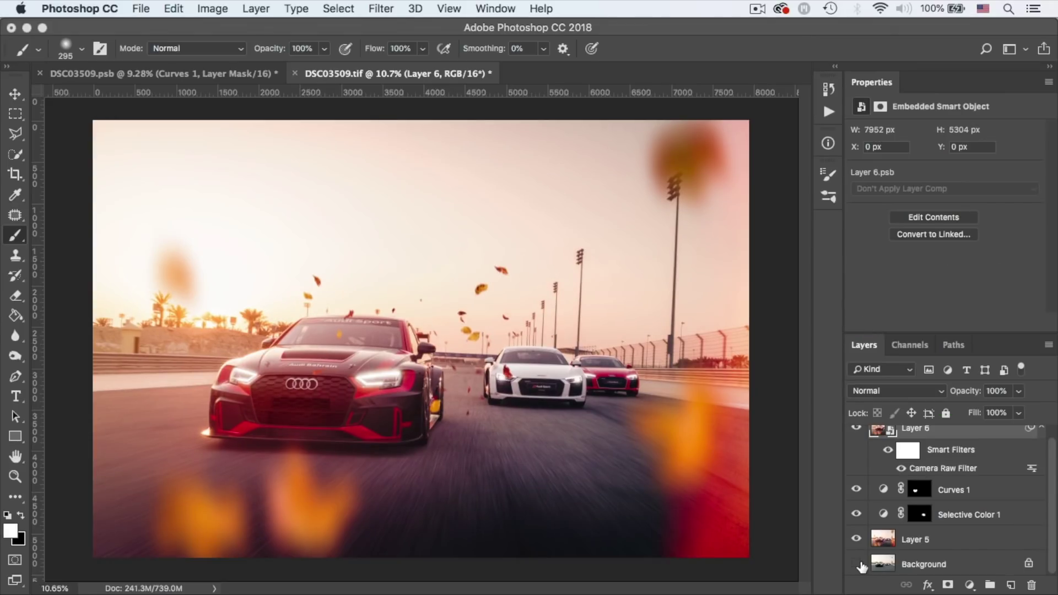
- Compare the original Background layer alone with the finished composite, bringing all layers back into view
{"action": "left_click", "coordinate": [858, 564], "text": "alt"}
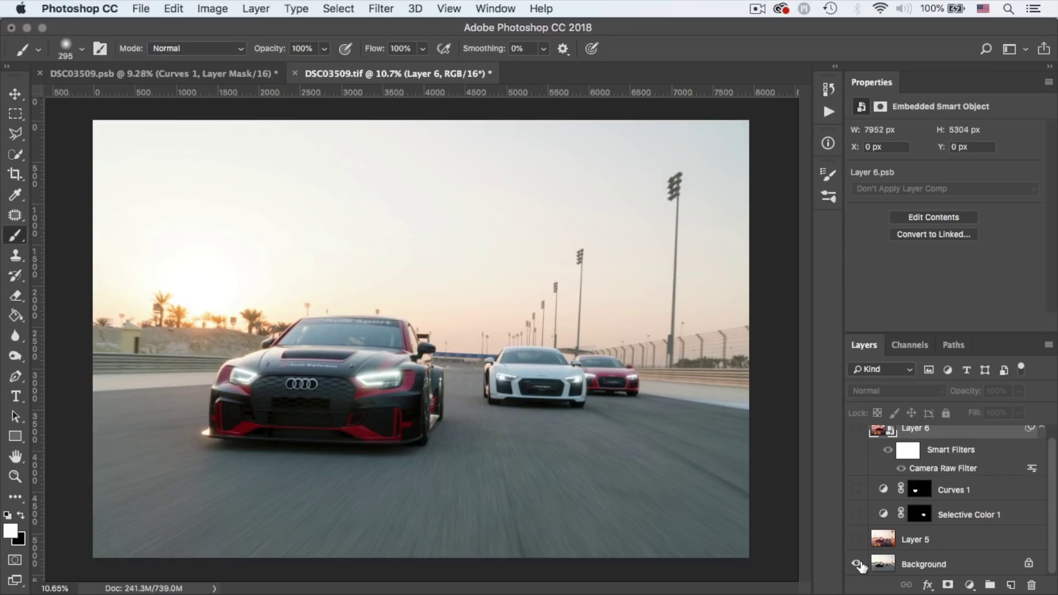
{"action": "left_click", "coordinate": [858, 565], "text": "alt"}
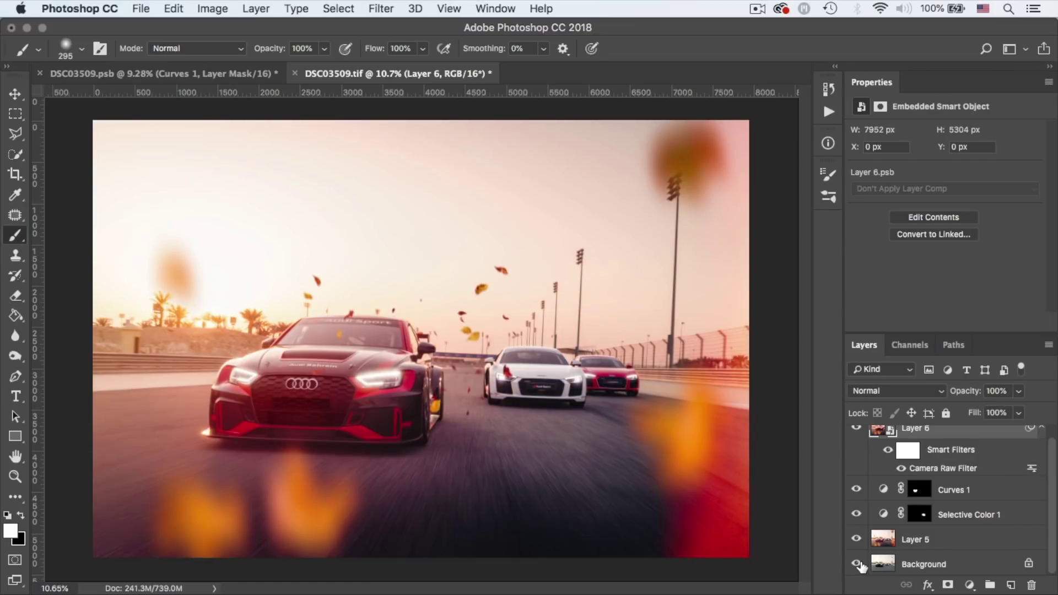